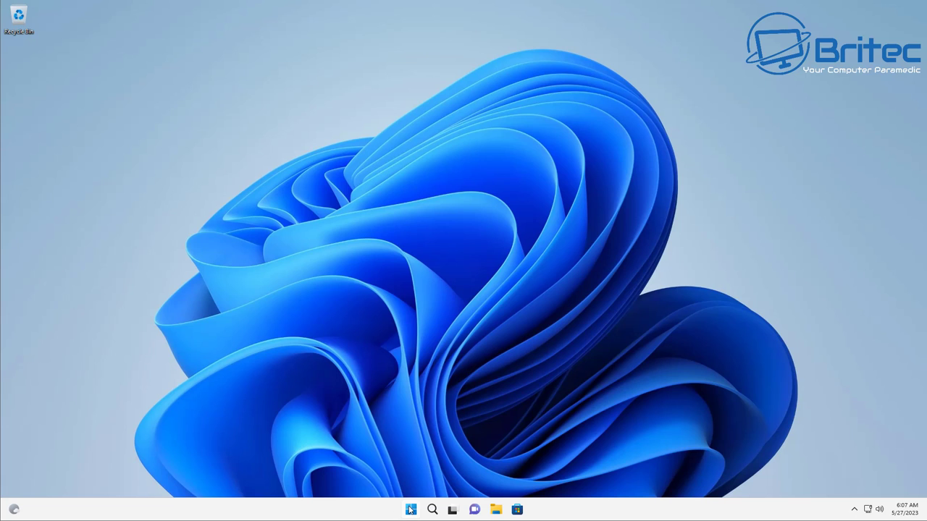
# Open This PC in File Explorer and eject the tiny11 disc from DVD Drive (D:)
pyautogui.click(495, 510)
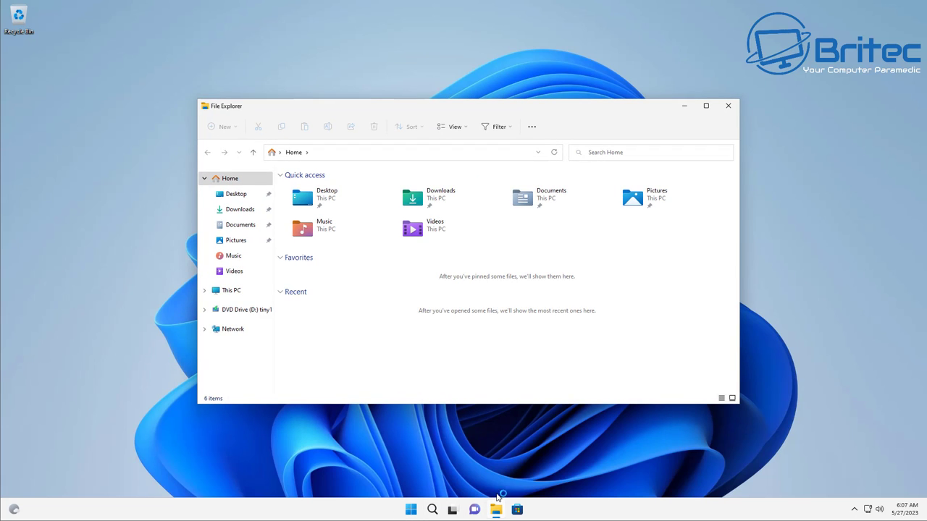
pyautogui.click(239, 292)
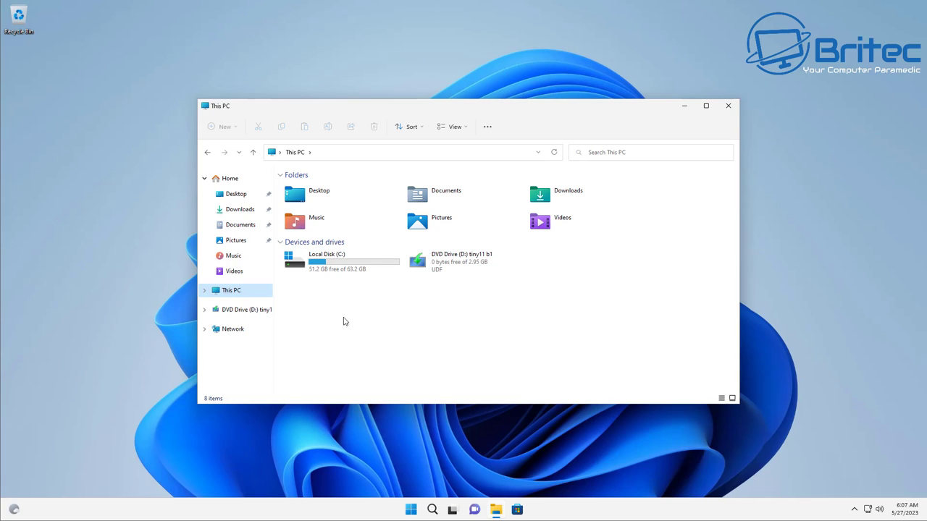
pyautogui.rightClick(433, 264)
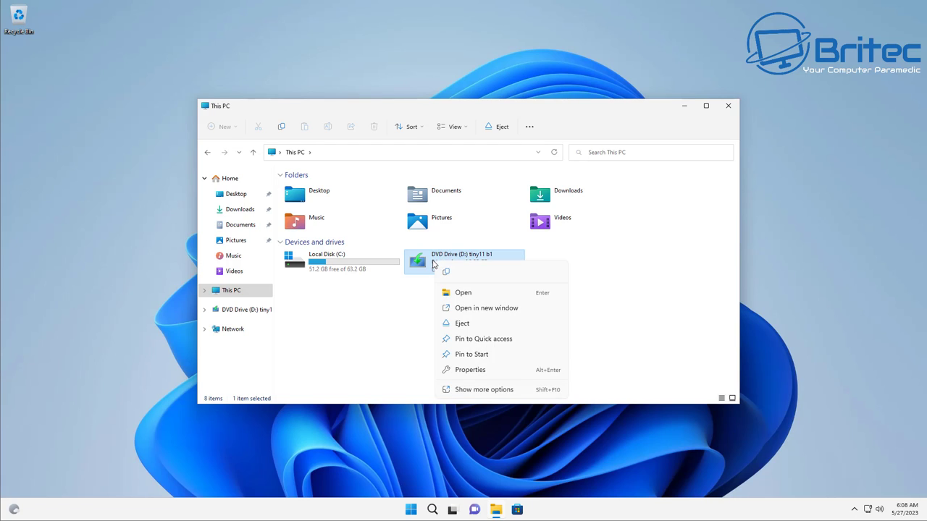
pyautogui.click(475, 324)
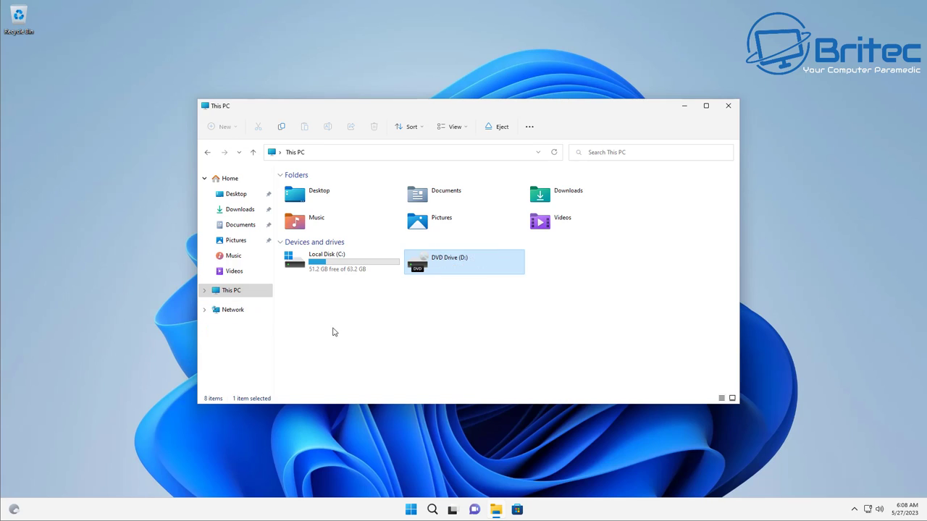
# Open the properties of Local Disk (C:)
pyautogui.click(346, 259)
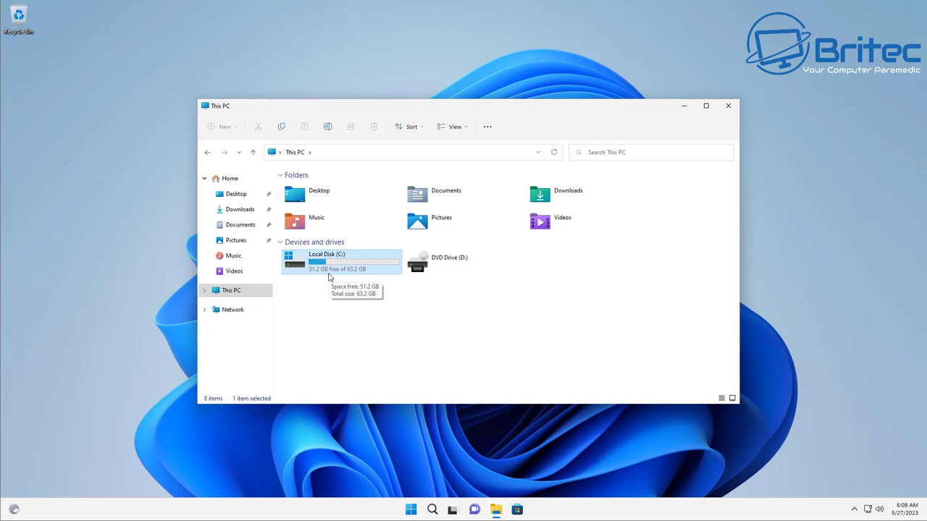
pyautogui.rightClick(313, 265)
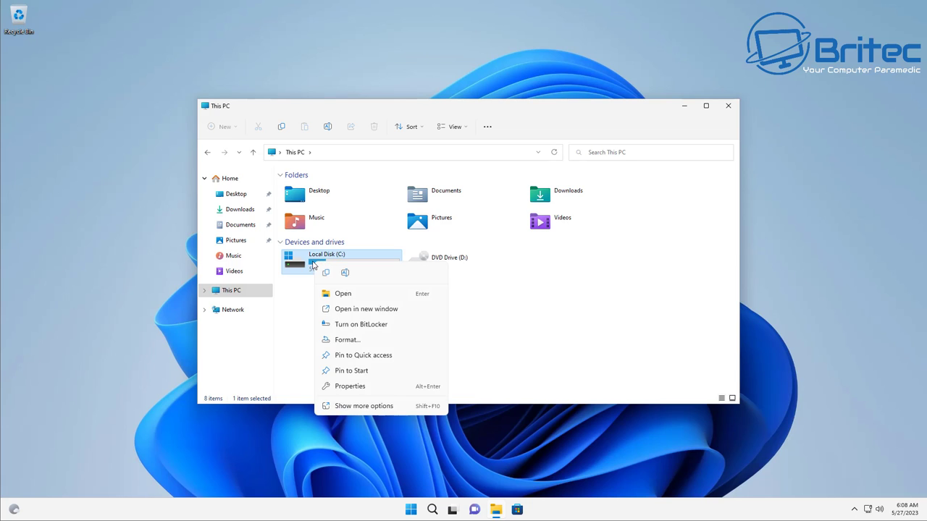
pyautogui.click(341, 388)
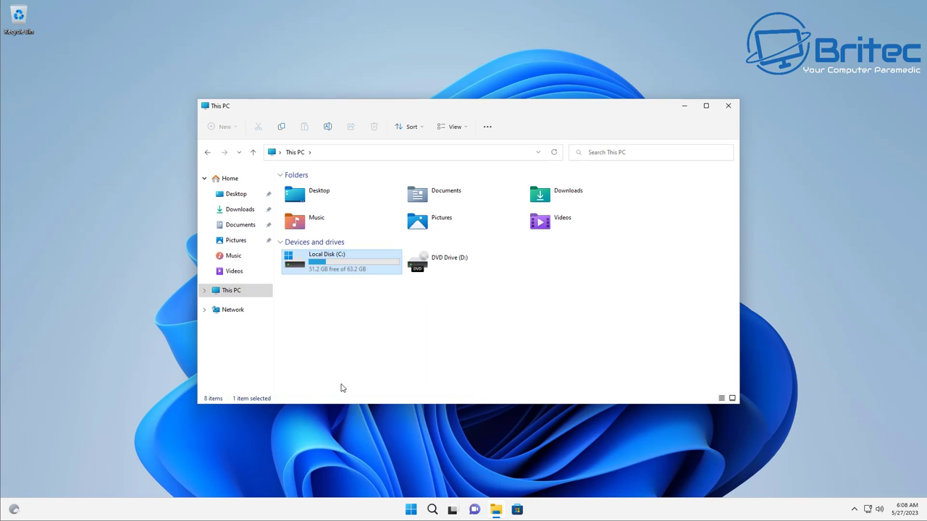
pyautogui.moveTo(379, 268); pyautogui.dragTo(428, 159)
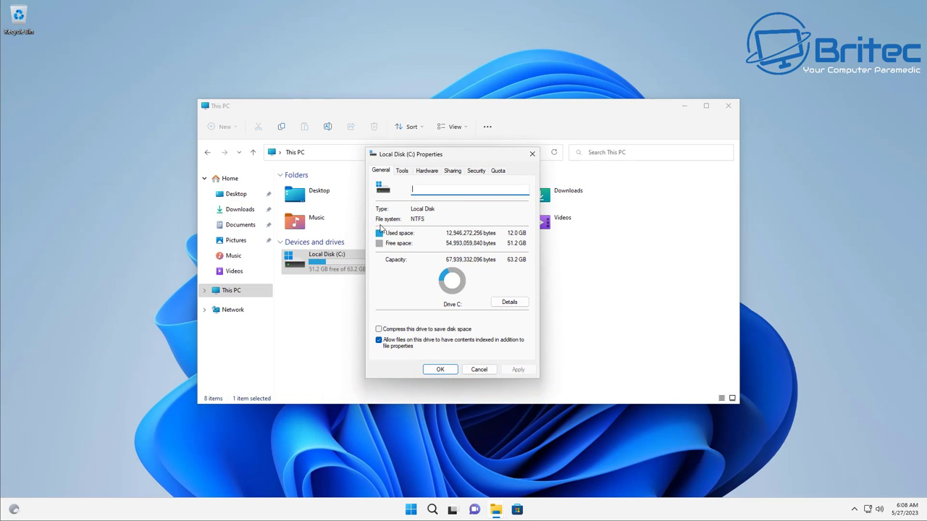
# Start an error check on Local Disk (C:) and scan the drive
pyautogui.click(402, 171)
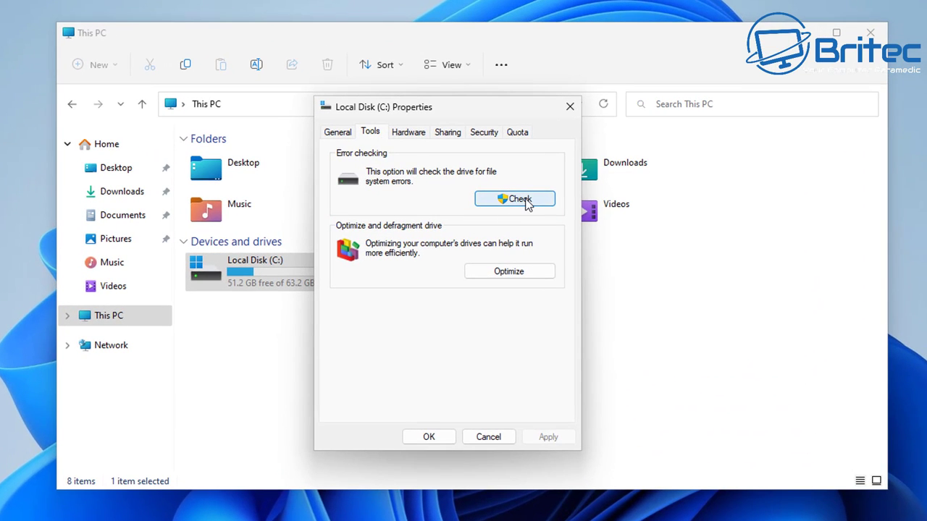
pyautogui.click(528, 203)
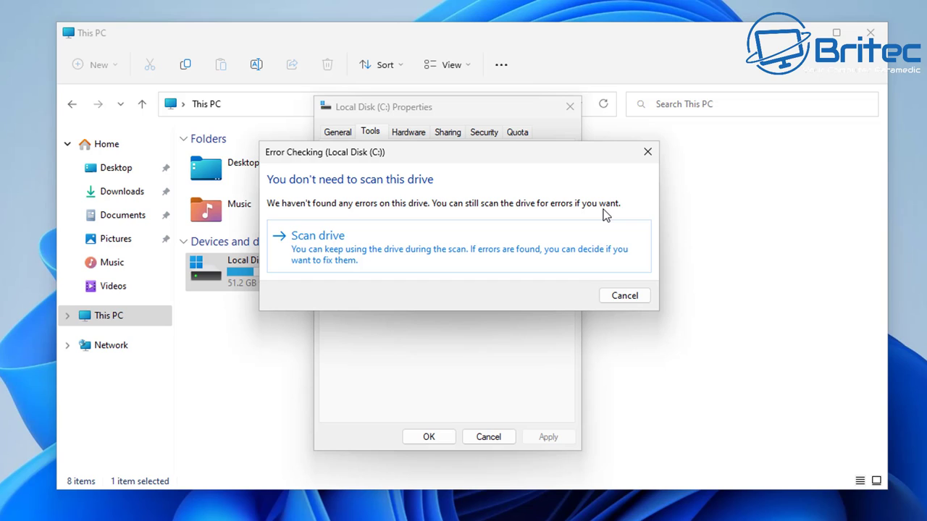
pyautogui.click(399, 258)
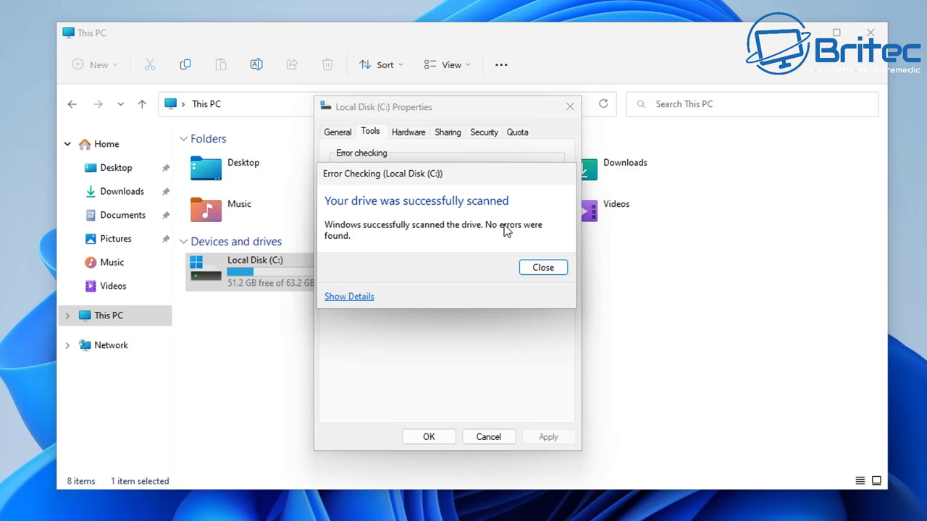
# Show the details of the finished drive scan and maximize the Event Viewer window
pyautogui.click(339, 297)
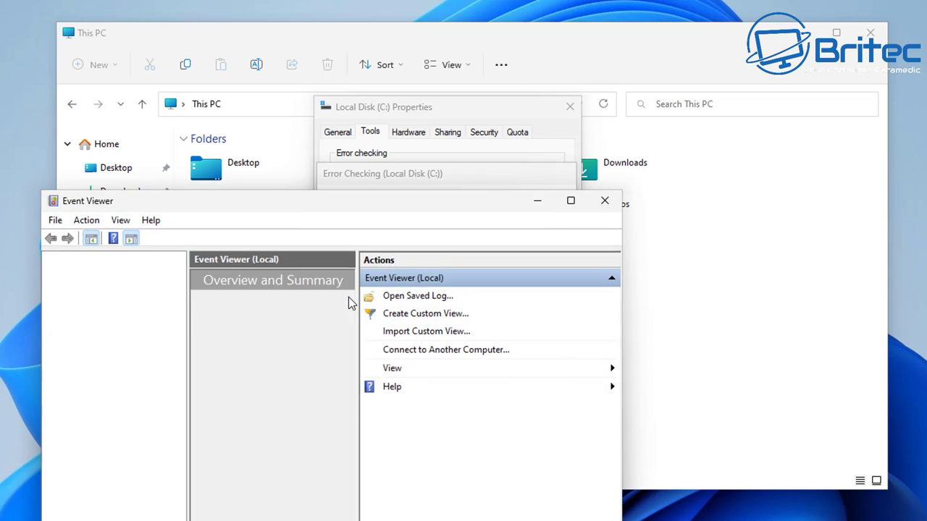
pyautogui.moveTo(335, 205); pyautogui.dragTo(337, 204)
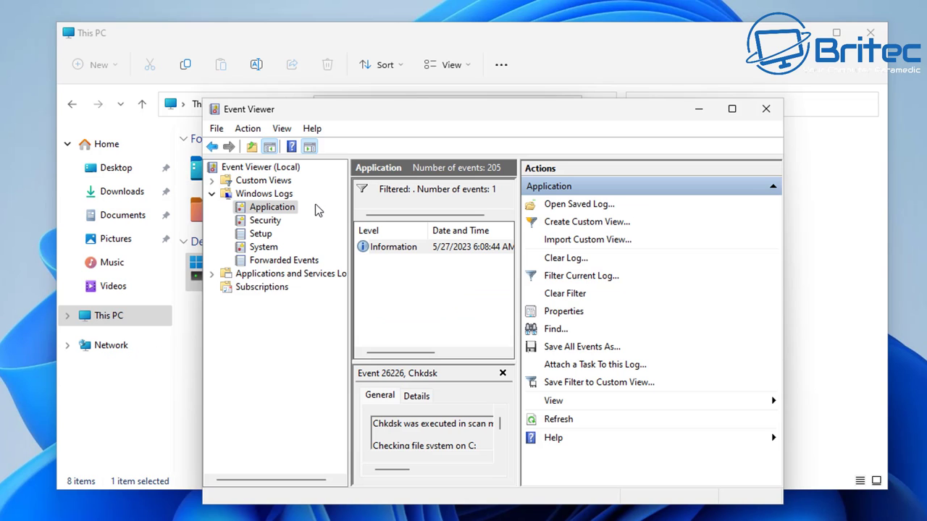
pyautogui.moveTo(489, 111); pyautogui.dragTo(462, 84)
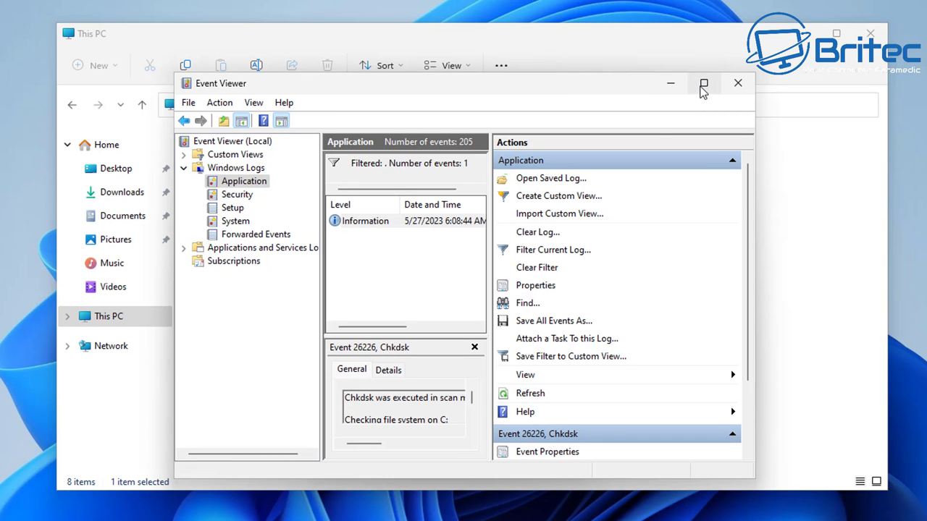
pyautogui.click(703, 82)
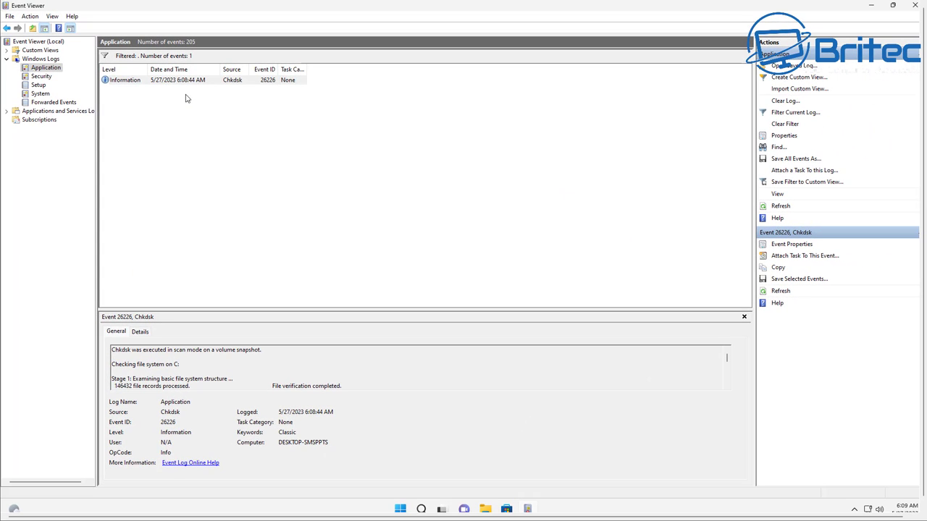
# Select the Chkdsk event, enlarge its description pane and read through the scan report, highlighting the sentence about further action
pyautogui.click(185, 85)
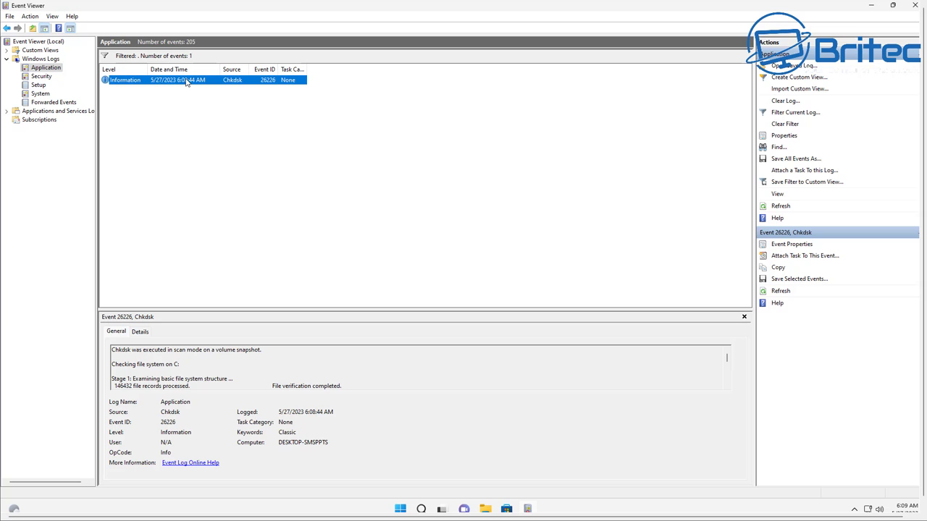
pyautogui.moveTo(226, 308); pyautogui.dragTo(243, 189)
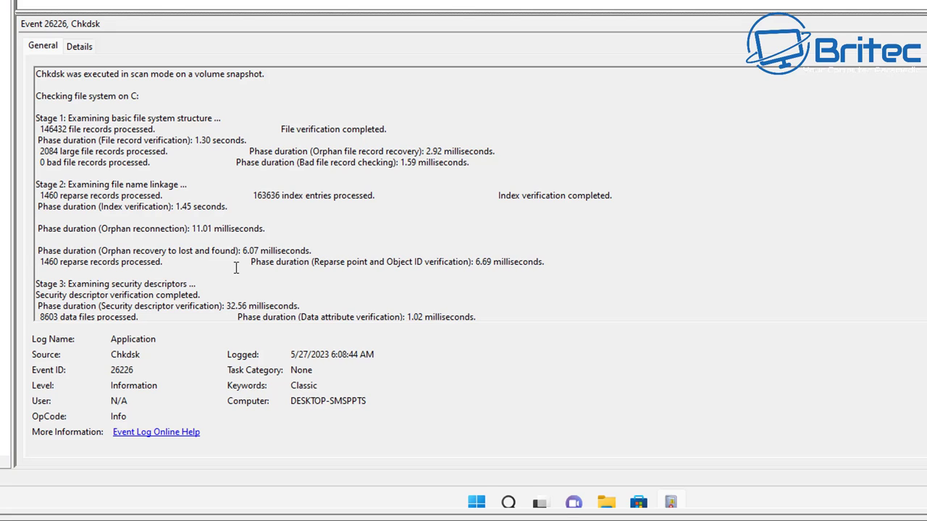
pyautogui.scroll(-3, 231, 267)
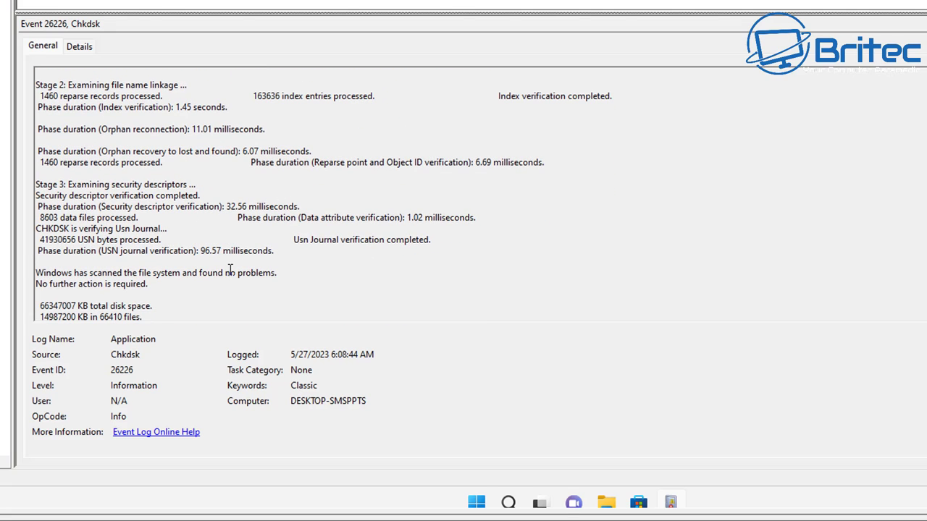
pyautogui.doubleClick(144, 285)
pyautogui.moveTo(144, 284); pyautogui.dragTo(32, 286)
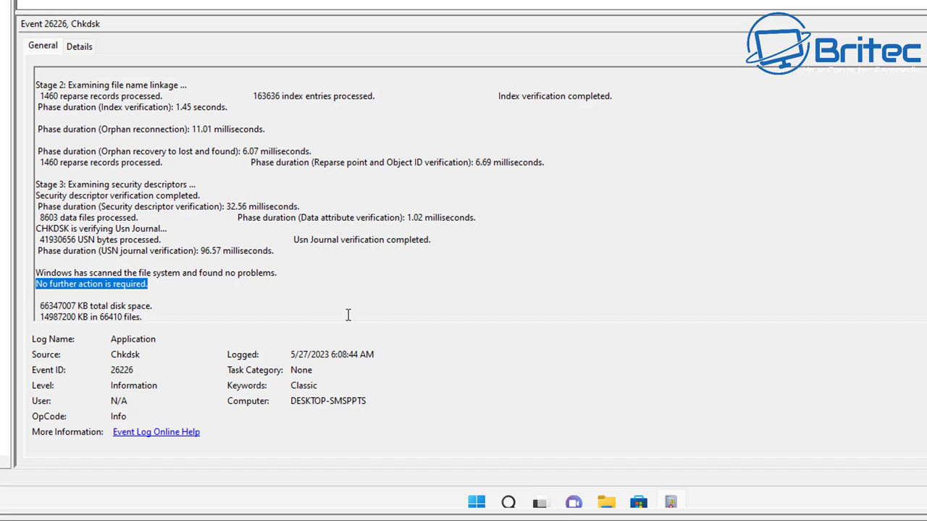
pyautogui.scroll(-3, 346, 310)
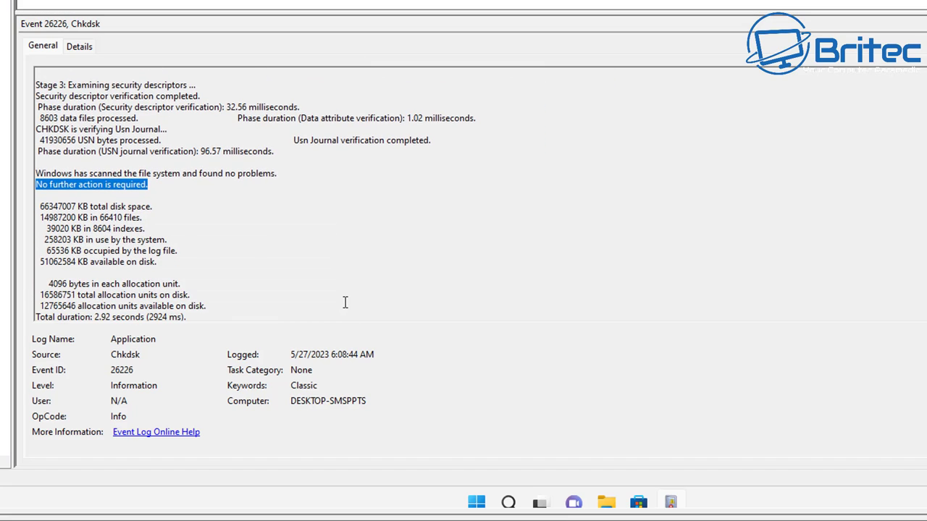
pyautogui.scroll(-3, 345, 303)
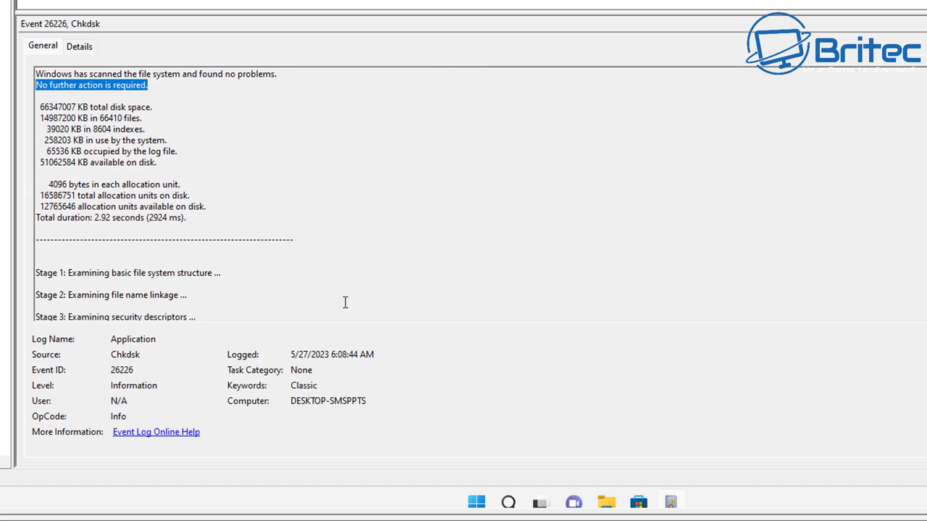
pyautogui.scroll(-1, 346, 303)
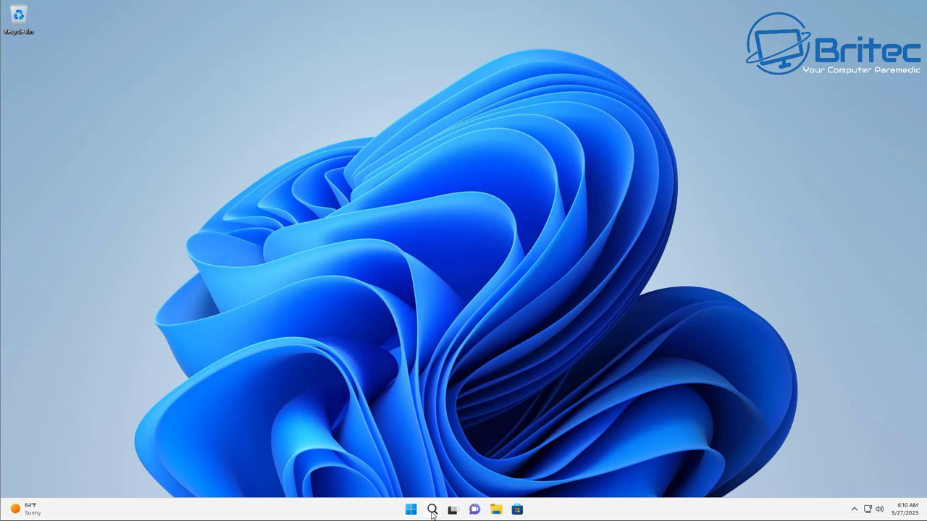
# Search Windows for cmd, run Command Prompt as administrator and move its window toward the middle of the desktop
pyautogui.click(432, 511)
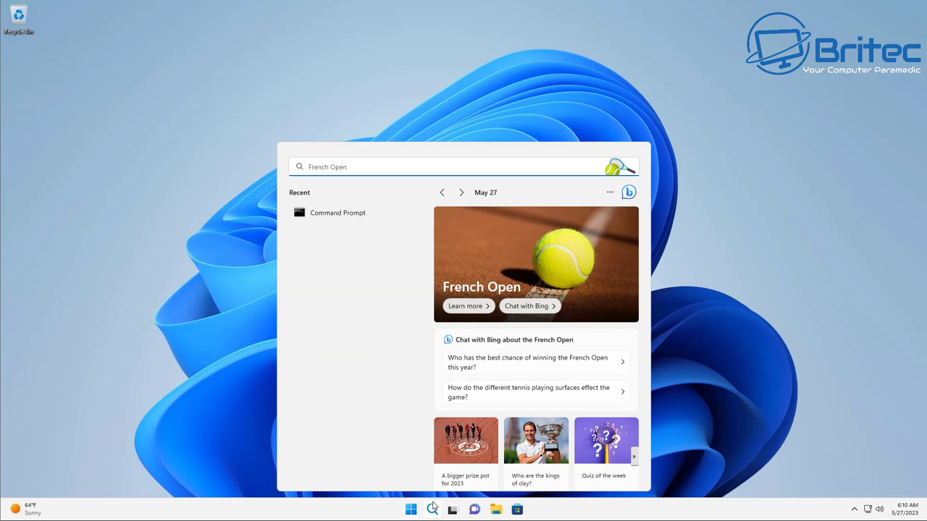
pyautogui.write('cmd')
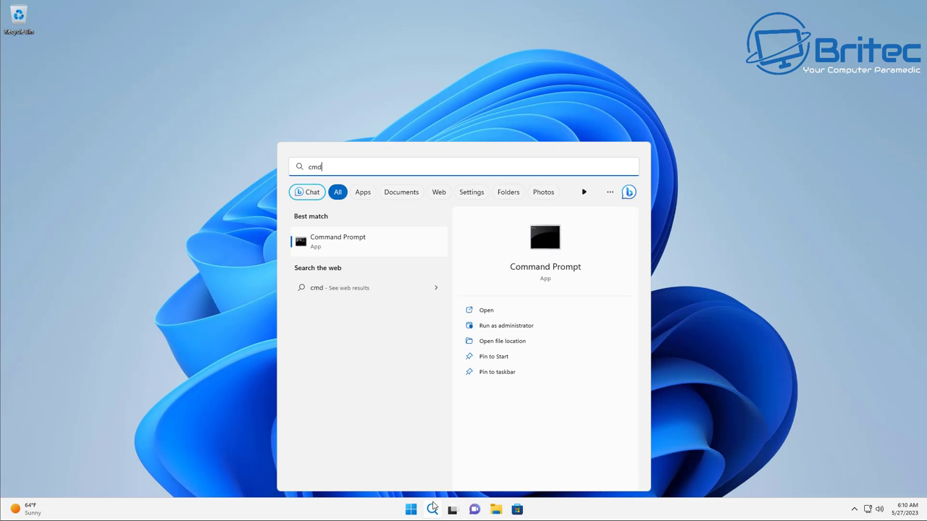
pyautogui.click(510, 326)
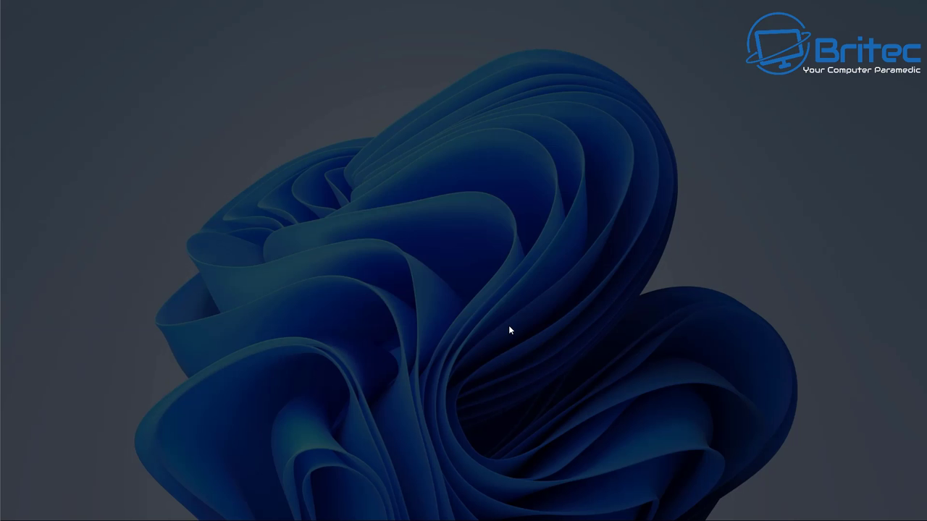
pyautogui.click(416, 337)
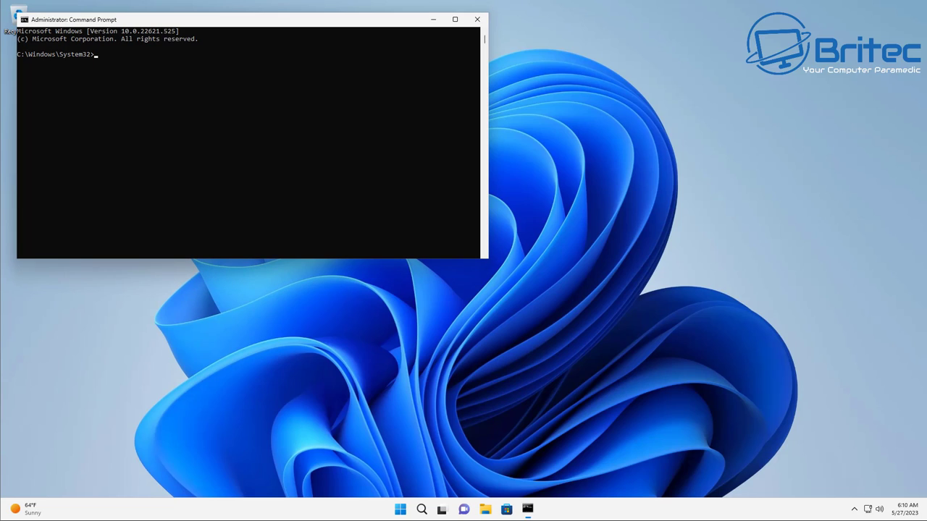
pyautogui.moveTo(224, 22); pyautogui.dragTo(422, 118)
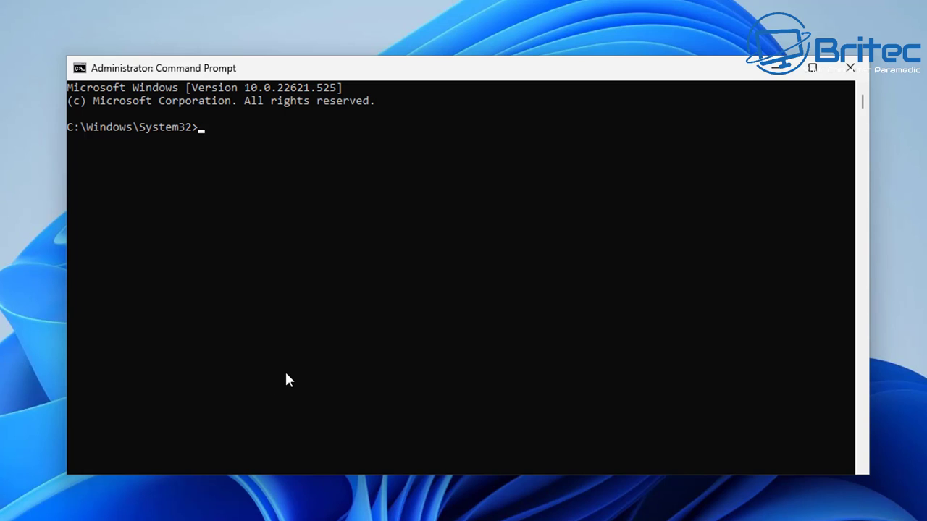
# Run chkdsk without parameters and review its report through all three stages to the disk space summary
pyautogui.write('chkds')
pyautogui.press('Return')
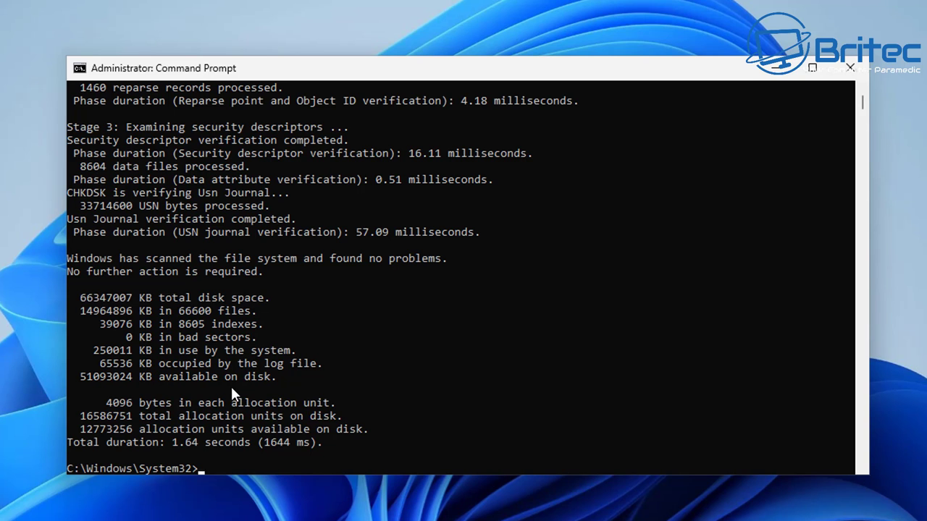
pyautogui.scroll(4, 233, 382)
pyautogui.scroll(4, 231, 377)
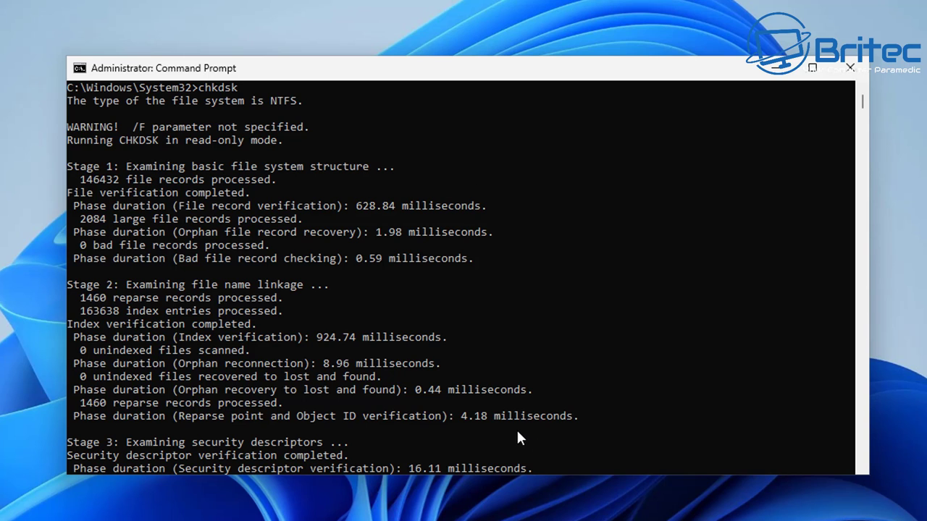
pyautogui.scroll(-2, 475, 378)
pyautogui.scroll(-2, 475, 378)
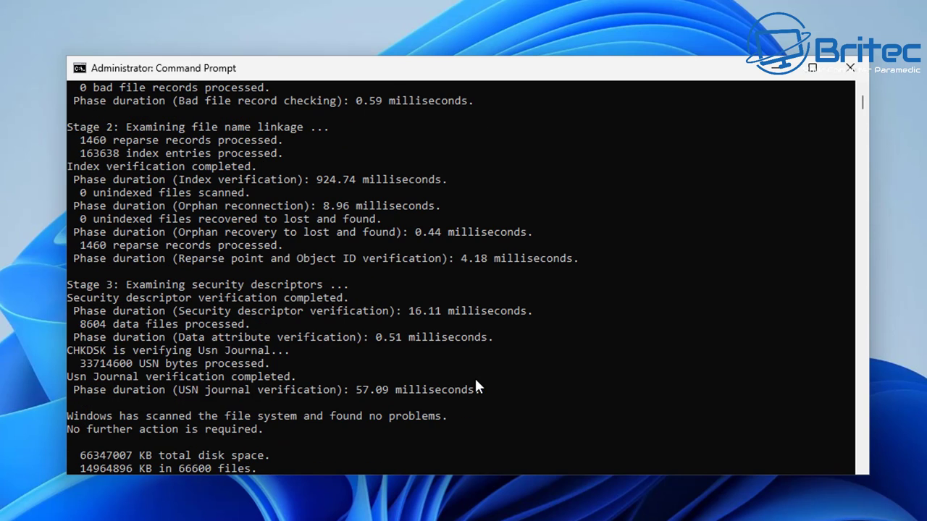
pyautogui.scroll(-7, 464, 406)
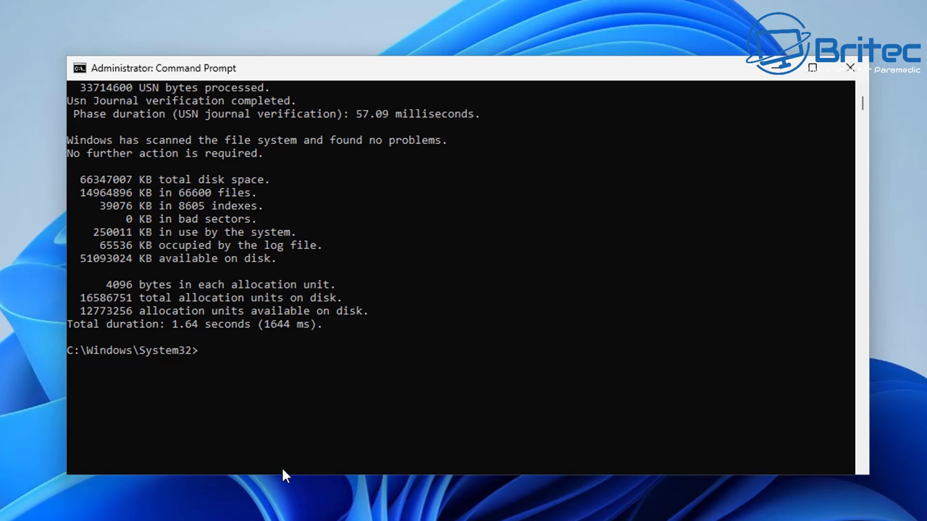
# Display the chkdsk help with chkdsk /? and examine the list of available switches
pyautogui.write('chkdsk /?')
pyautogui.press('Return')
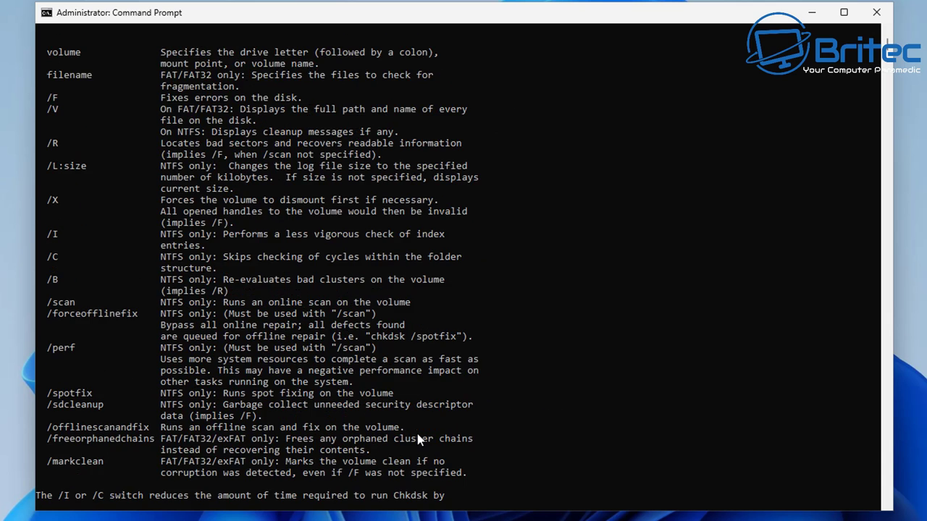
pyautogui.scroll(3, 418, 437)
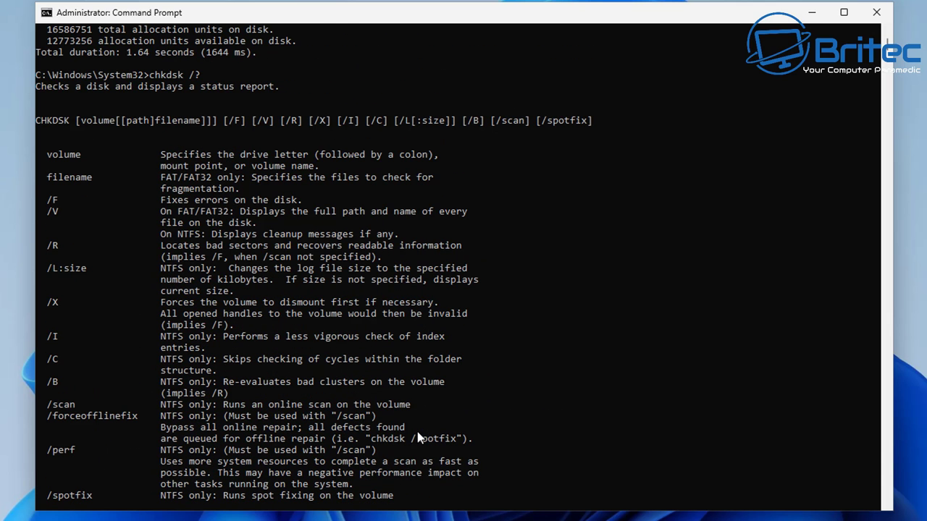
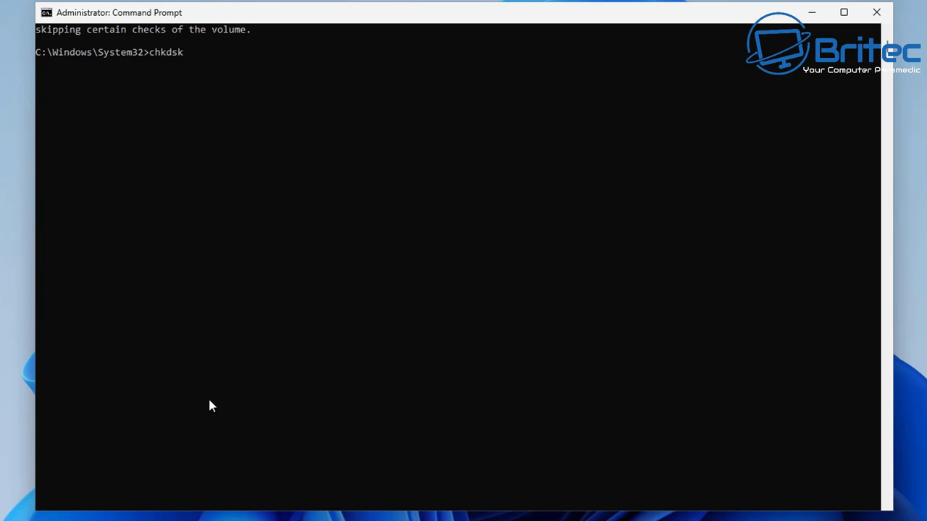
# Run chkdsk c: /f and agree to schedule the volume check for the next system restart
pyautogui.write('c: /f')
pyautogui.press('Return')
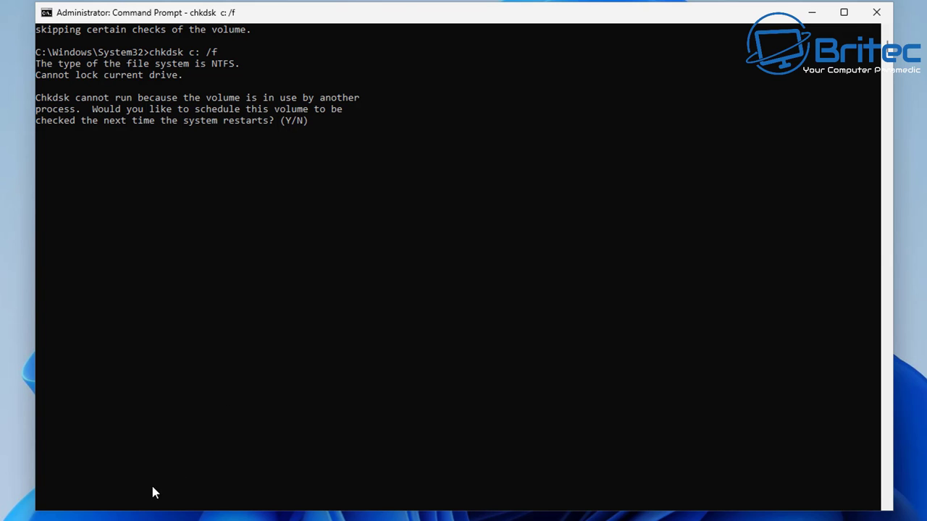
pyautogui.write('y')
pyautogui.press('Return')
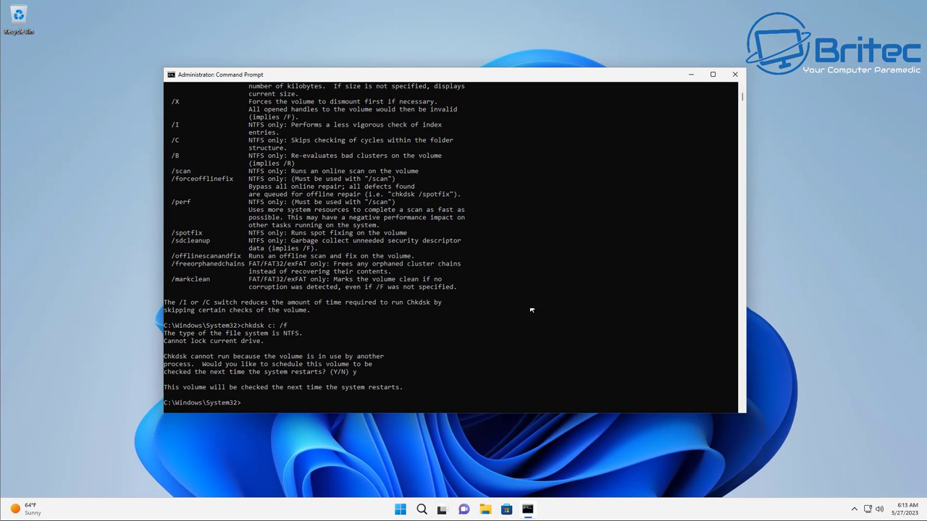
# Close Command Prompt and restart the computer to start the scheduled disk check
pyautogui.click(734, 76)
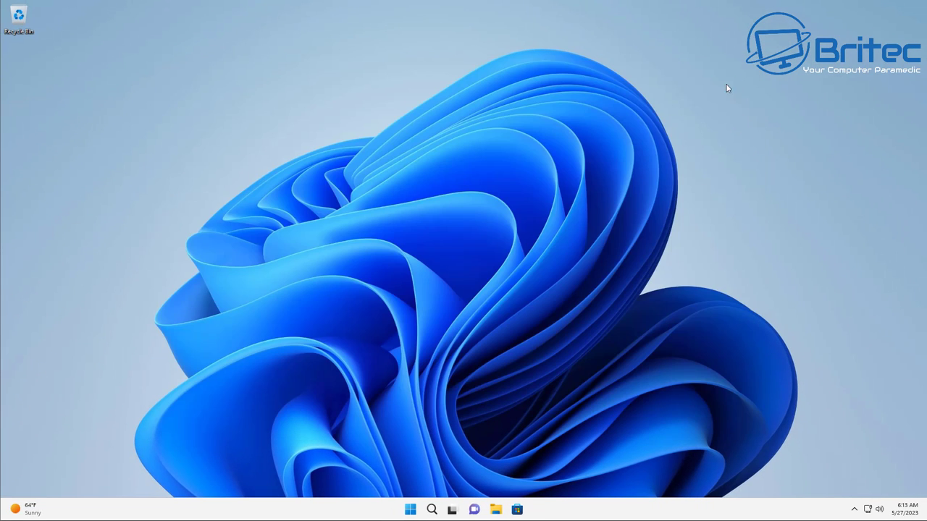
pyautogui.click(411, 511)
pyautogui.click(583, 477)
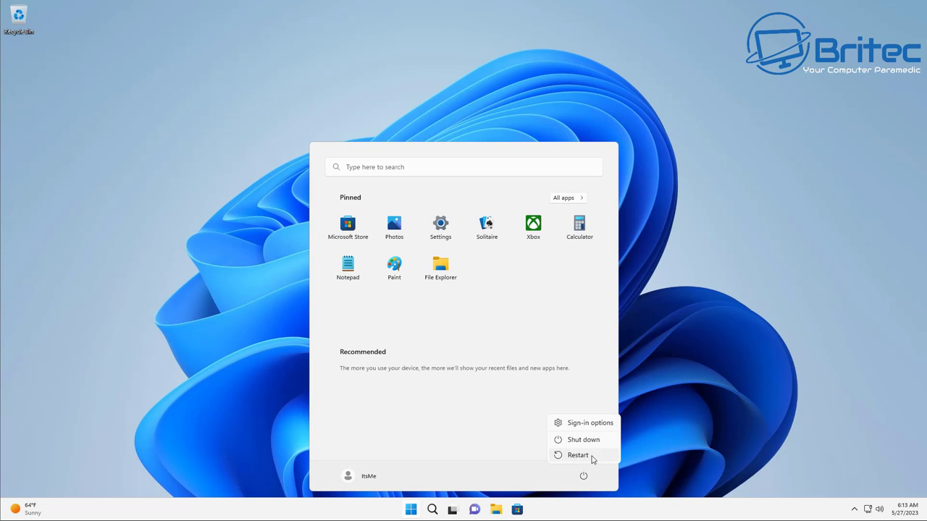
pyautogui.click(592, 456)
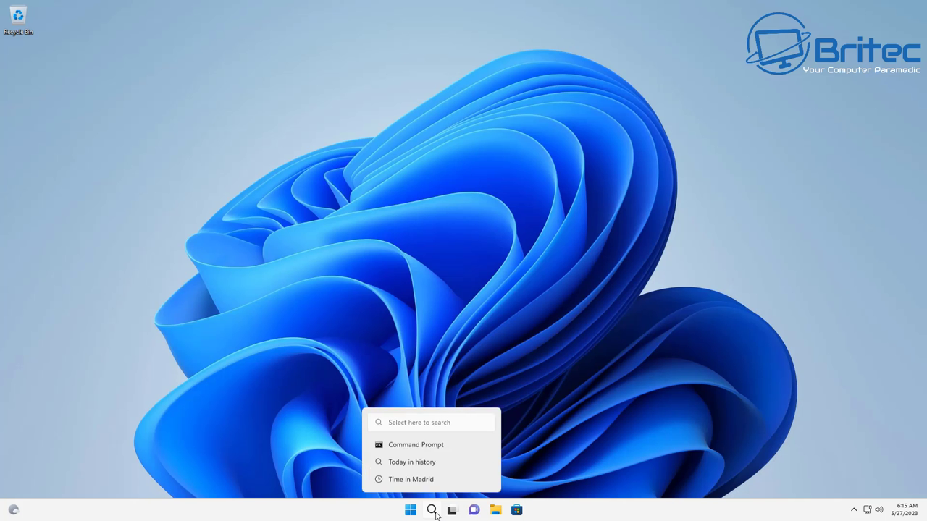
# Search Windows for cmd, run Command Prompt as administrator, and enlarge and reposition its window on the desktop
pyautogui.click(437, 510)
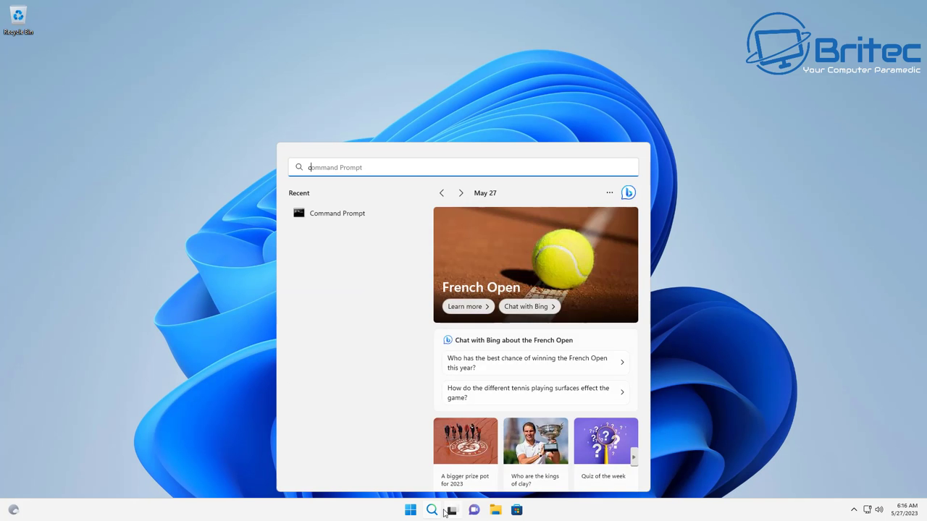
pyautogui.write('cmd')
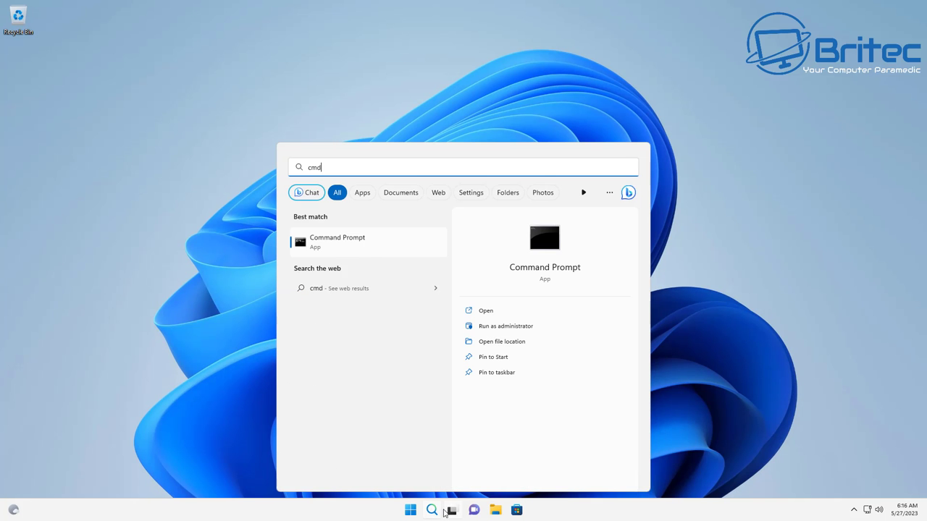
pyautogui.click(528, 328)
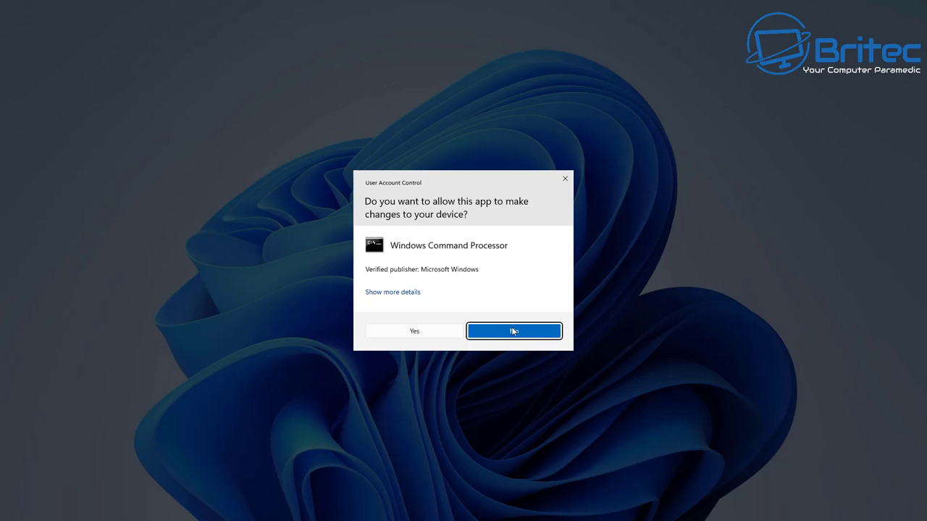
pyautogui.click(424, 330)
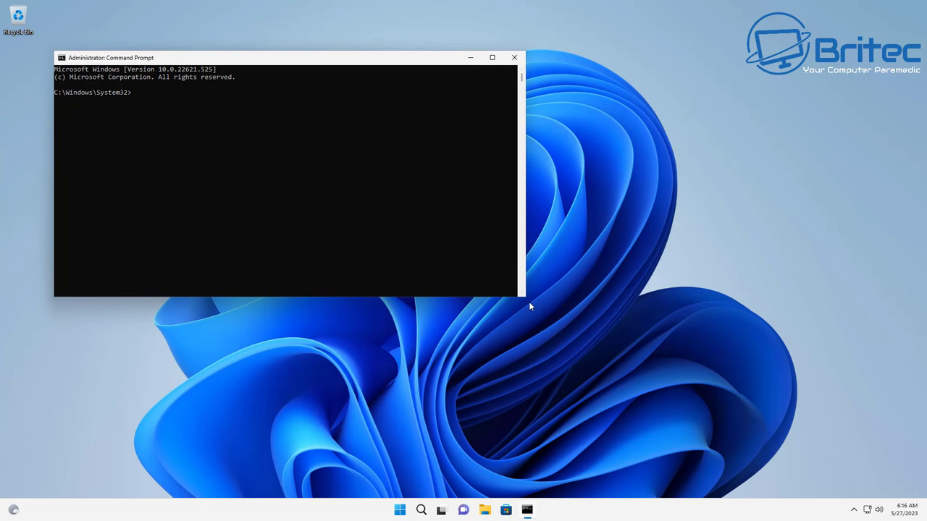
pyautogui.moveTo(526, 293); pyautogui.dragTo(735, 446)
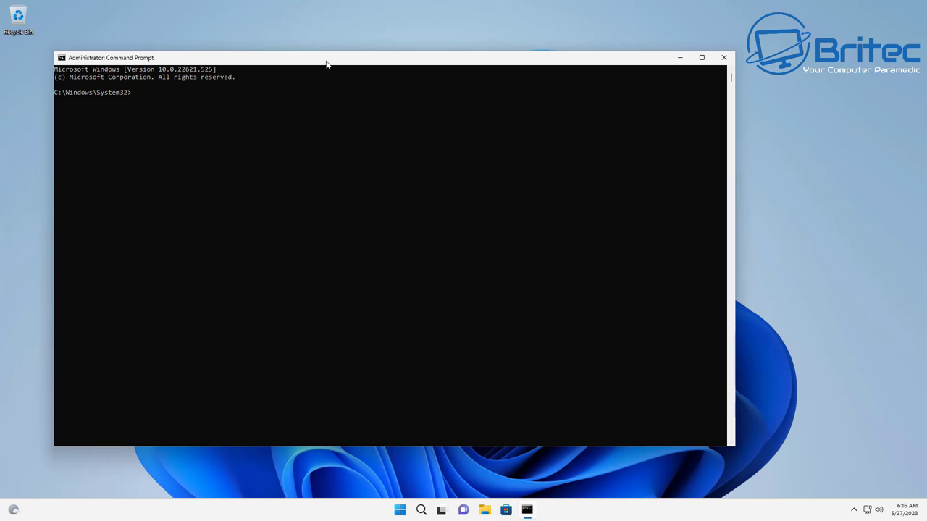
pyautogui.moveTo(327, 61); pyautogui.dragTo(403, 72)
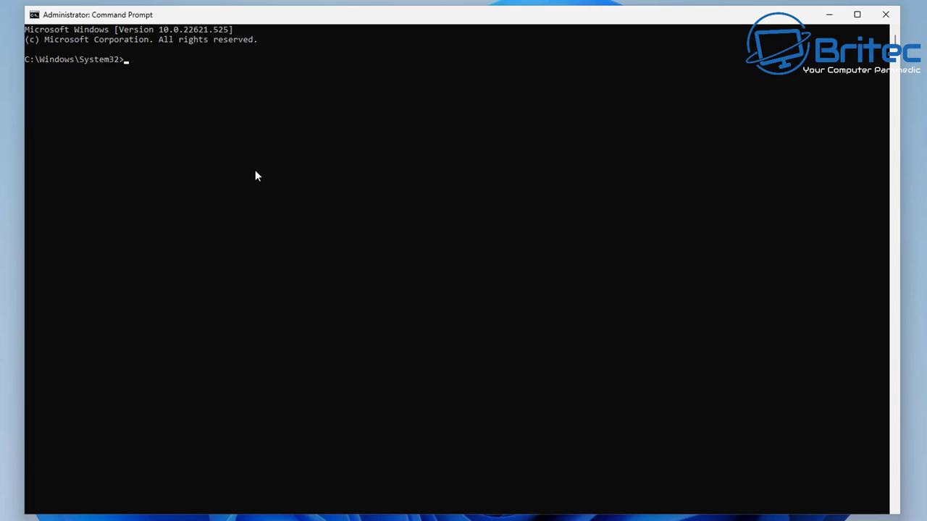
# Run chkdsk c: /r /x and accept scheduling the check of the volume for the next restart
pyautogui.write('chkdsk c: /r /x')
pyautogui.press('Return')
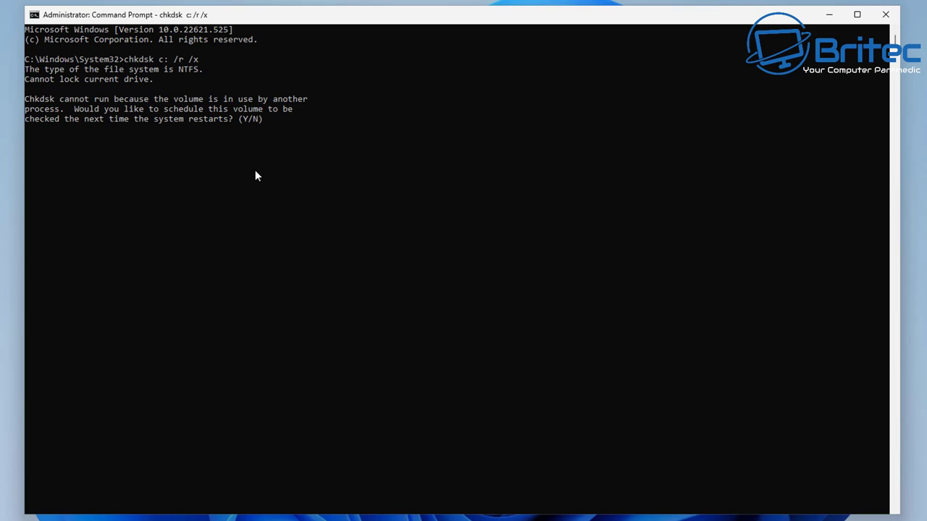
pyautogui.write('y')
pyautogui.press('Return')
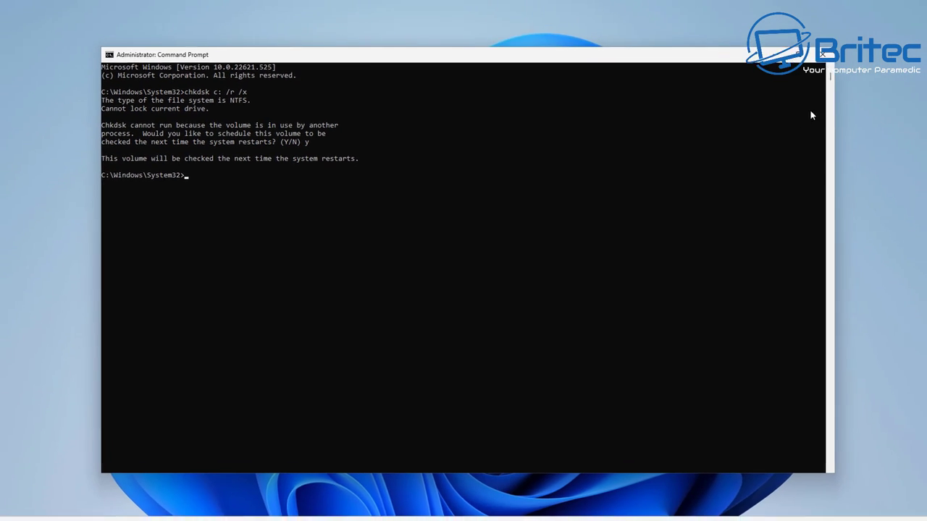
# Close Command Prompt and restart Windows so that the chkdsk /r /x check runs at boot
pyautogui.click(802, 70)
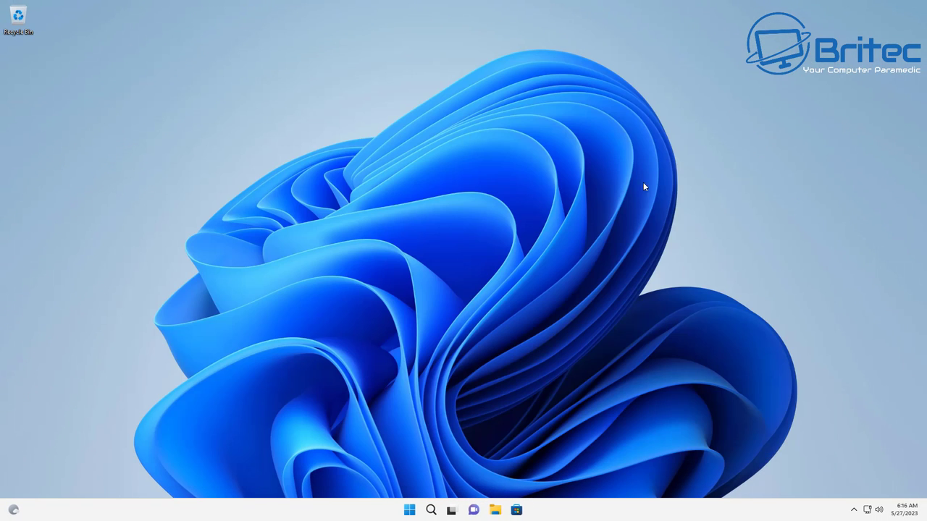
pyautogui.click(411, 510)
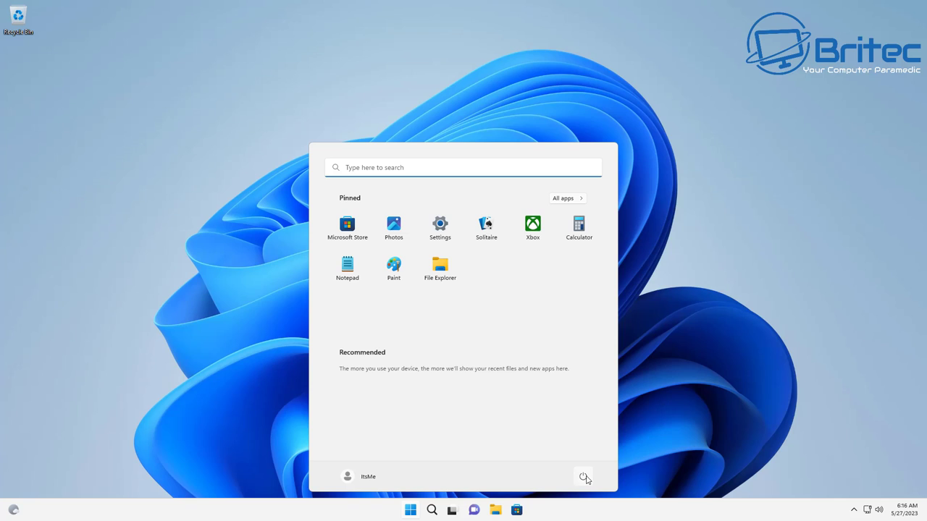
pyautogui.click(584, 478)
pyautogui.click(585, 456)
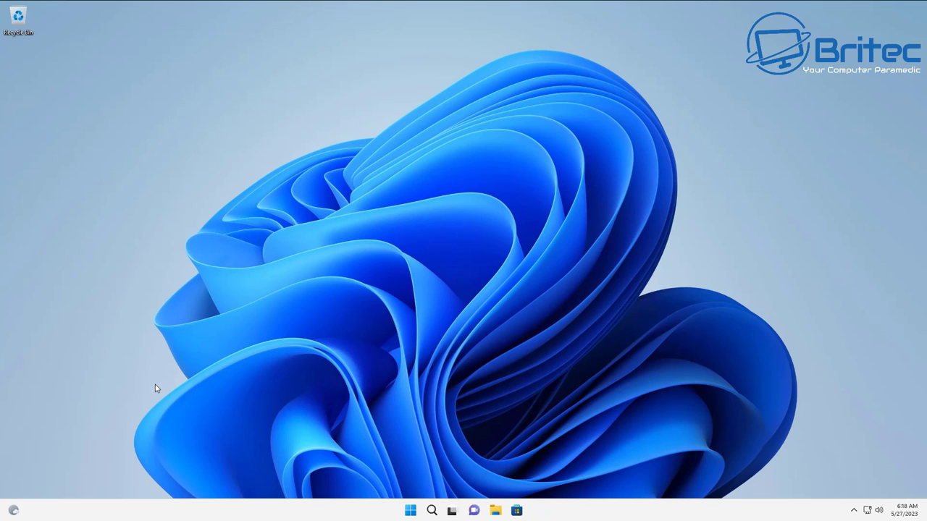
# Restart Windows into the recovery environment with its startup option choices
pyautogui.click(410, 510)
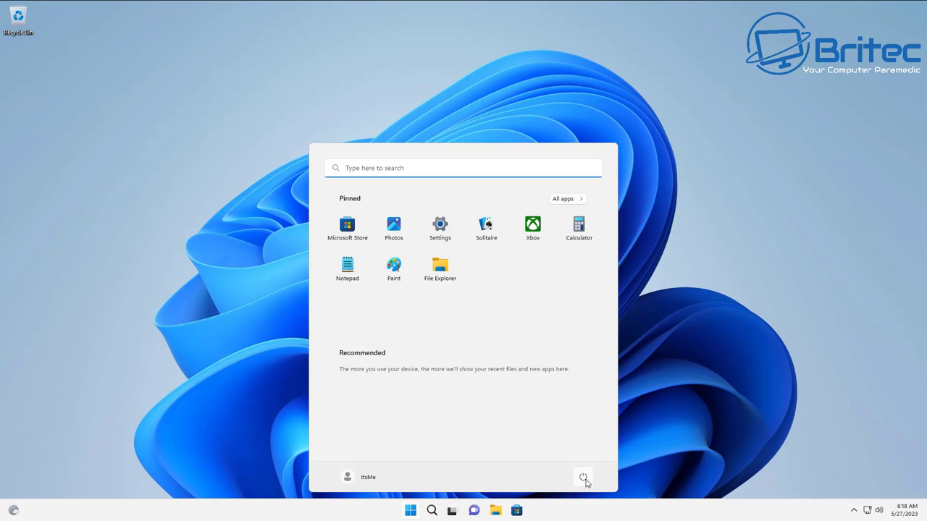
pyautogui.click(584, 477)
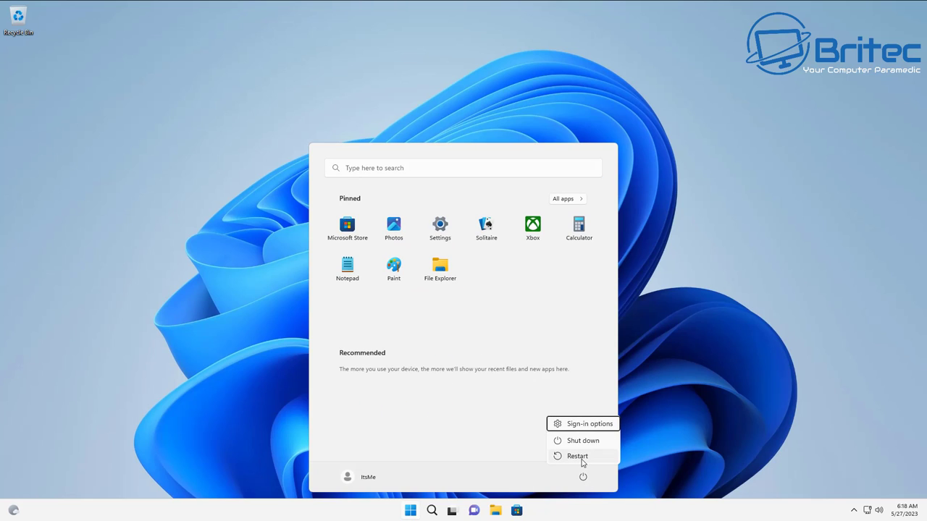
pyautogui.click(581, 457)
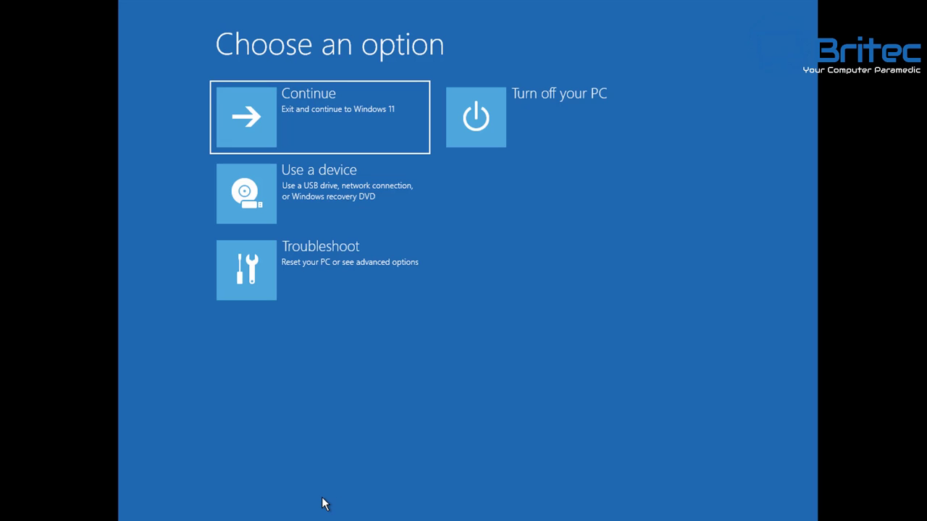
# Open Command Prompt from the advanced troubleshooting options of the recovery environment and shift its window slightly
pyautogui.press('Down')
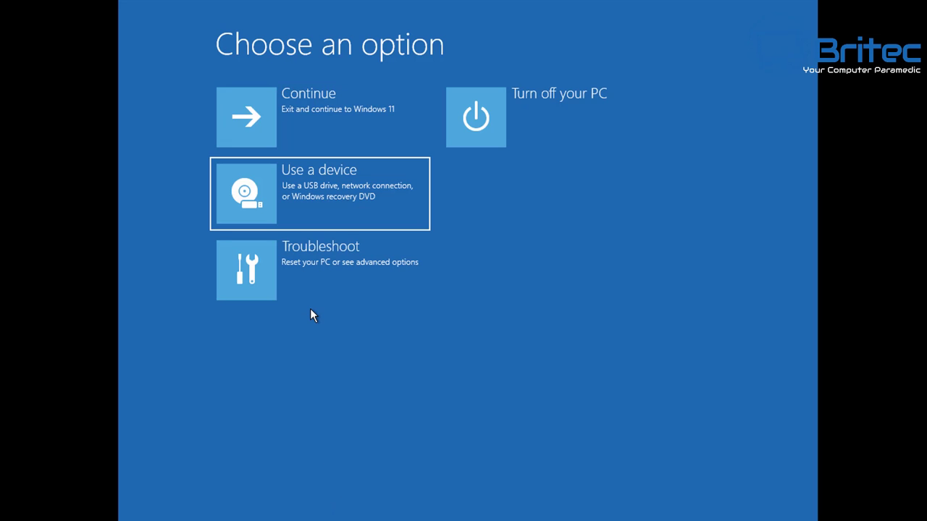
pyautogui.press('Down')
pyautogui.click(324, 299)
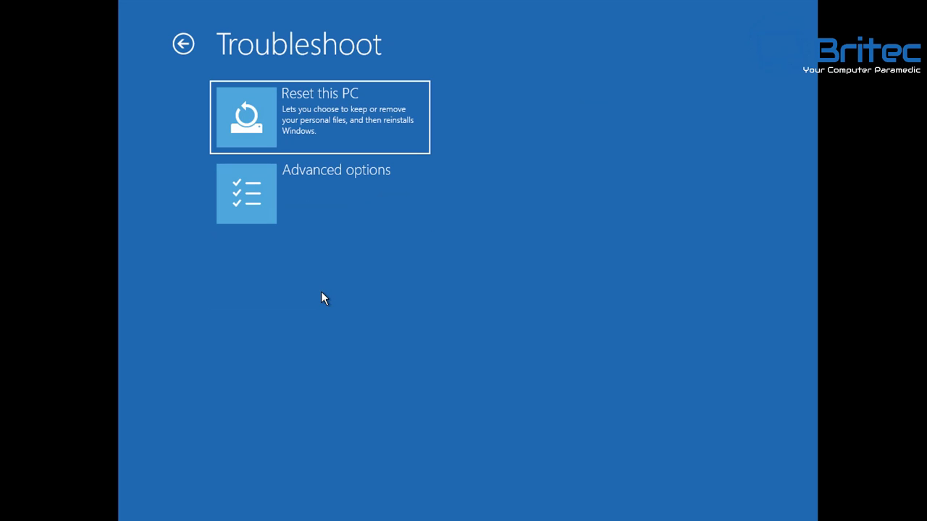
pyautogui.click(318, 220)
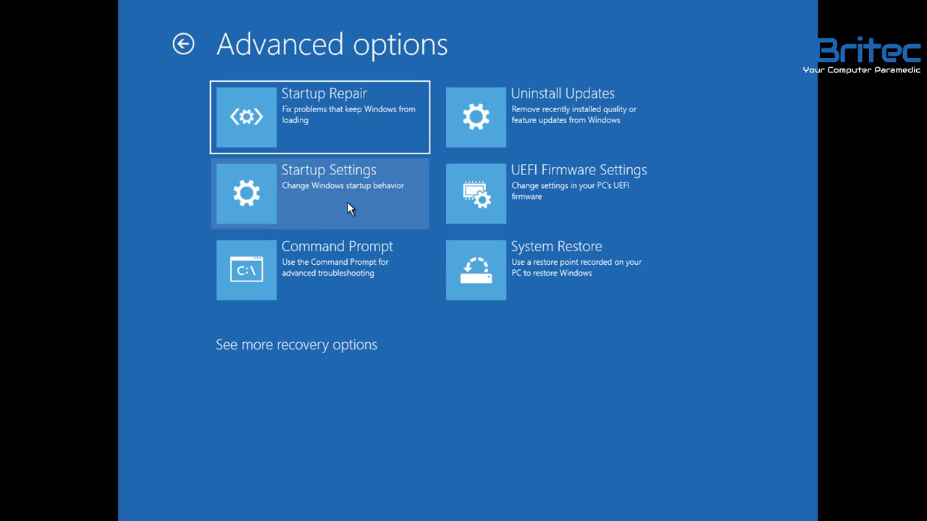
pyautogui.click(316, 281)
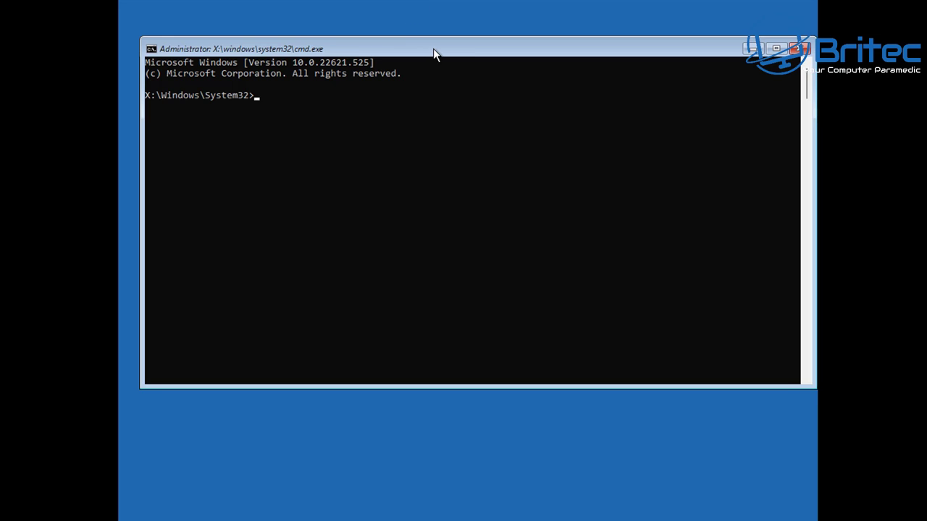
pyautogui.moveTo(434, 52); pyautogui.dragTo(421, 58)
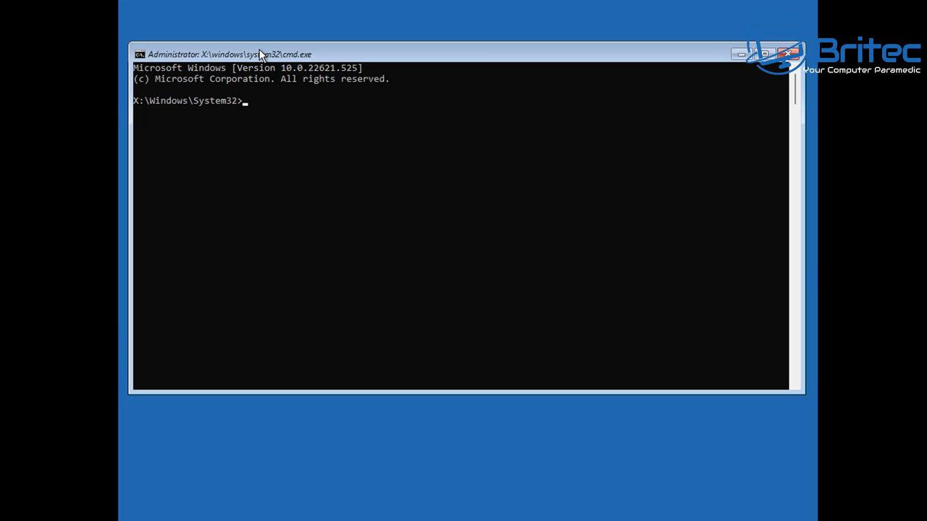
# Run chkdsk without parameters in the recovery Command Prompt and read its report from the first stage to the summary
pyautogui.write('chkdsk')
pyautogui.press('Return')
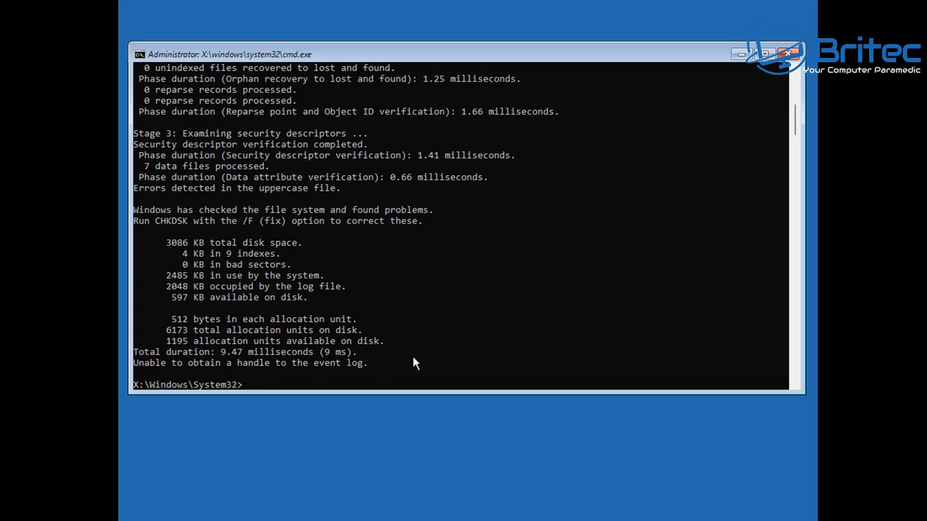
pyautogui.scroll(3, 413, 356)
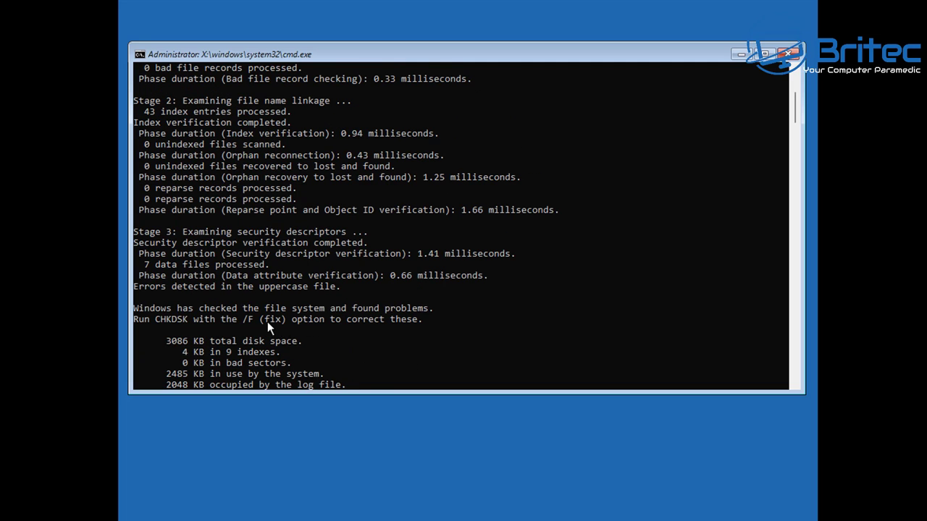
pyautogui.scroll(7, 267, 327)
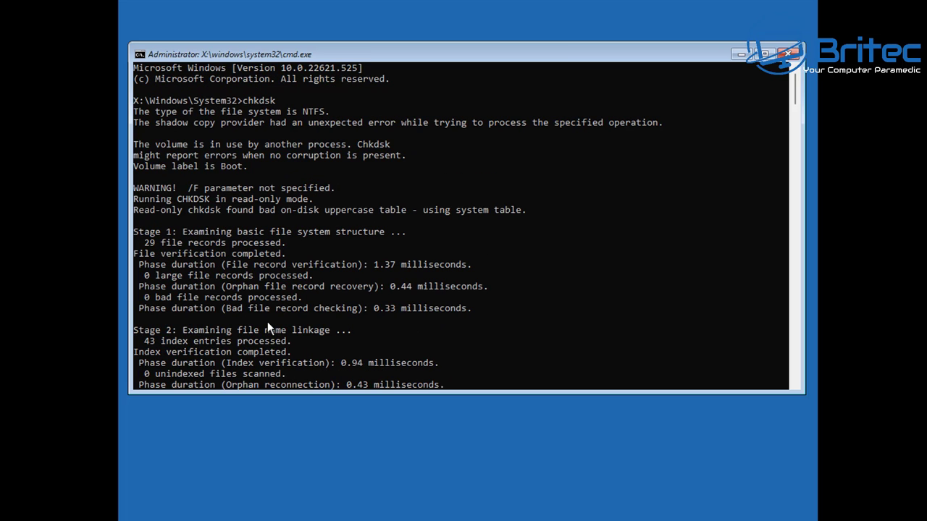
pyautogui.scroll(-10, 267, 327)
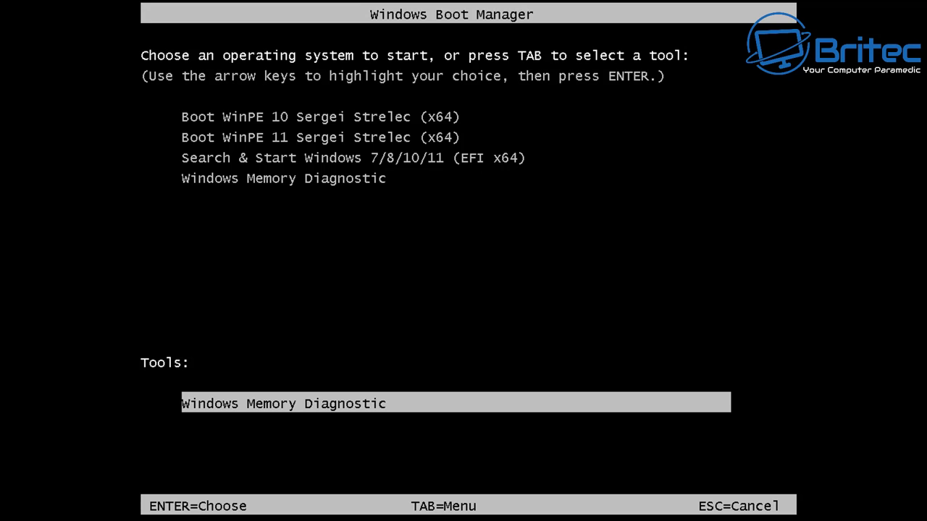
# Boot WinPE 10 Sergei Strelec (x64) from the Windows Boot Manager and start DiskGenius from the WinPE programs
pyautogui.press('Tab')
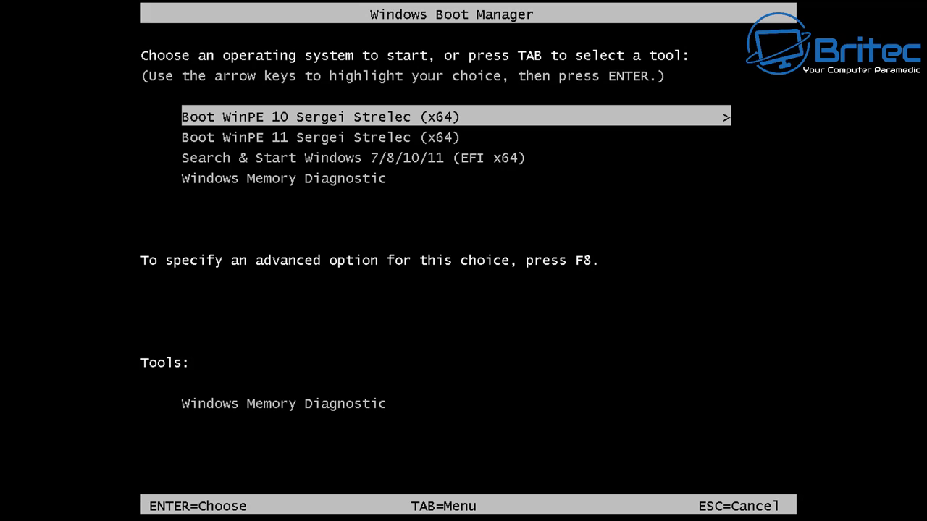
pyautogui.press('Return')
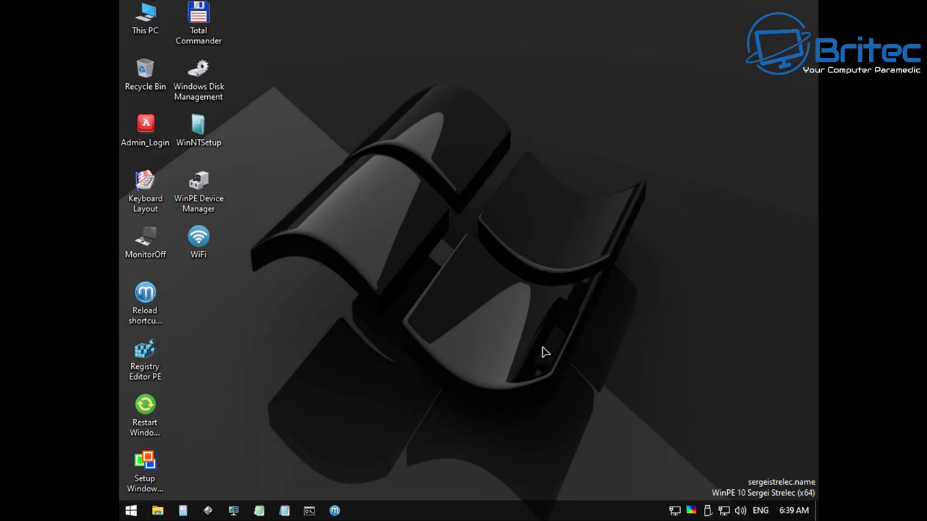
pyautogui.click(129, 512)
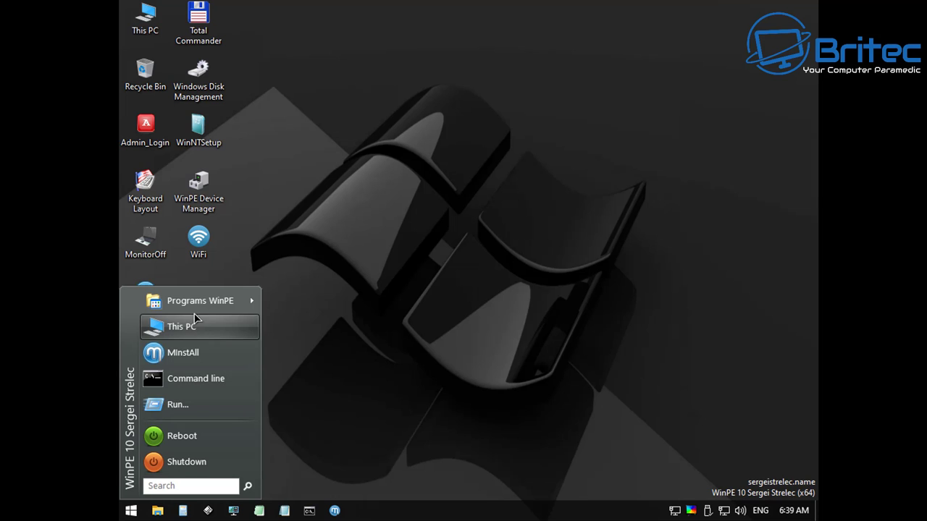
pyautogui.moveTo(202, 303)
pyautogui.click(567, 265)
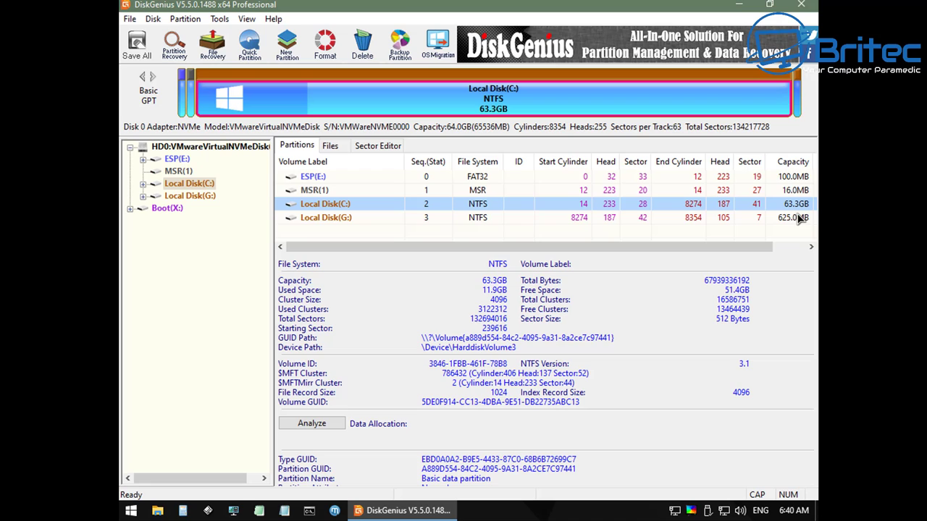
# Select the Local Disk (C:) partition and look through the operations available for it
pyautogui.click(190, 186)
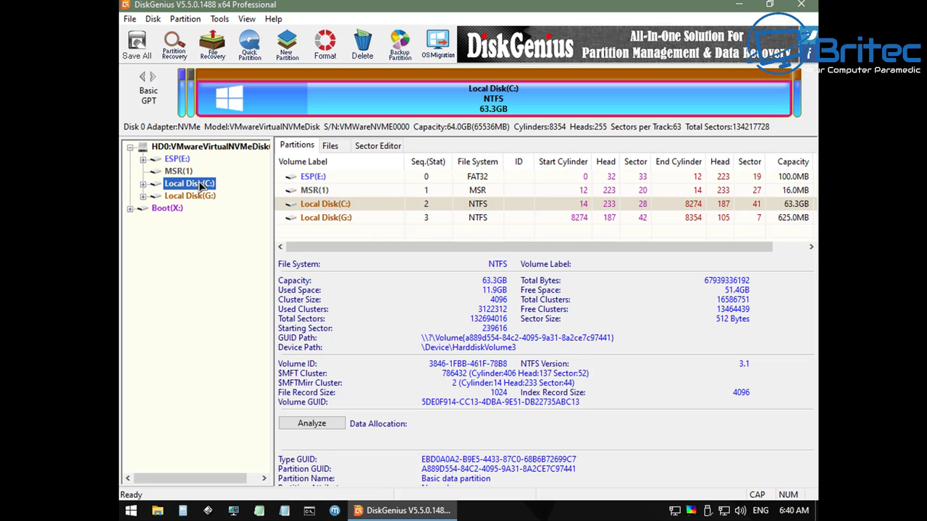
pyautogui.click(318, 207)
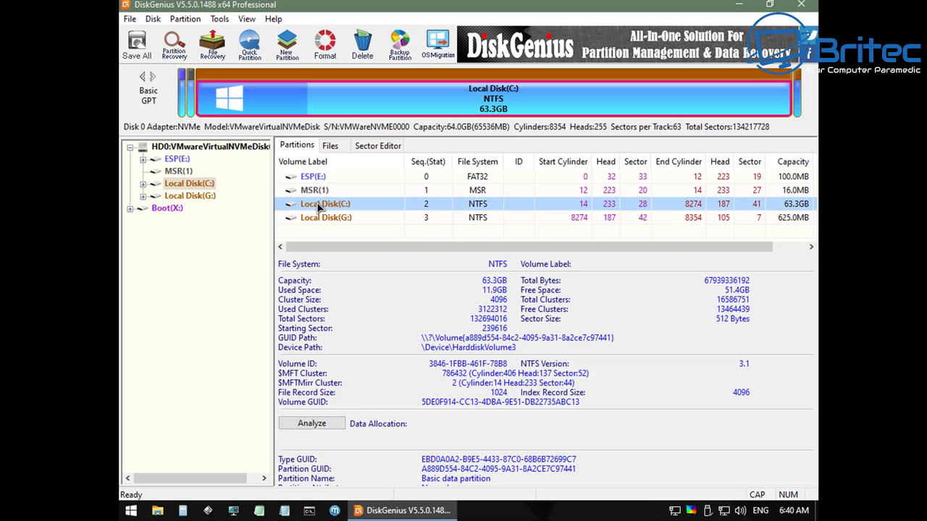
pyautogui.rightClick(318, 208)
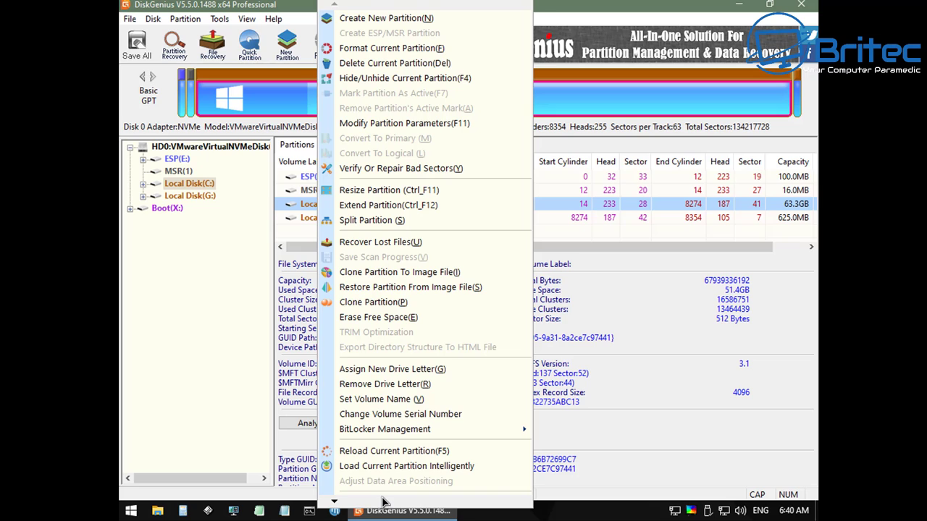
pyautogui.click(579, 18)
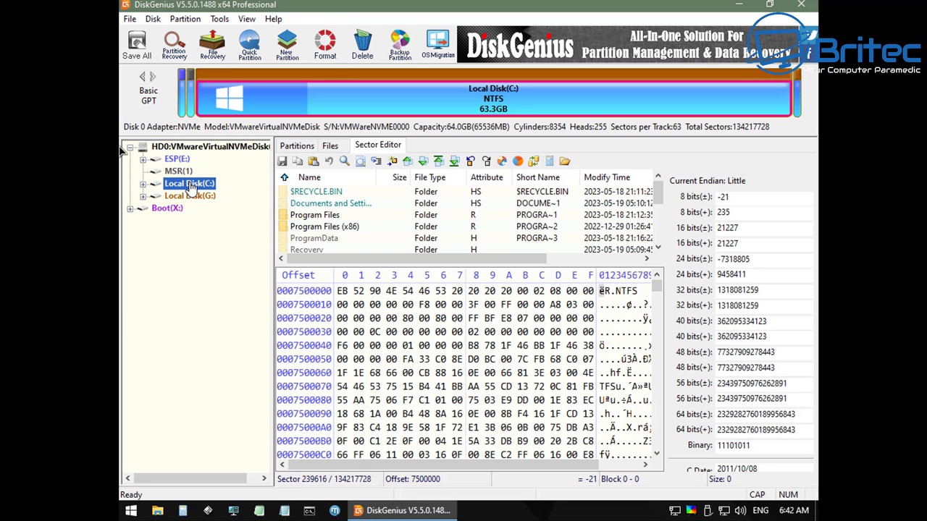
# Examine the C: partition's sector data in the Sector Editor and return to the partition overview
pyautogui.click(293, 148)
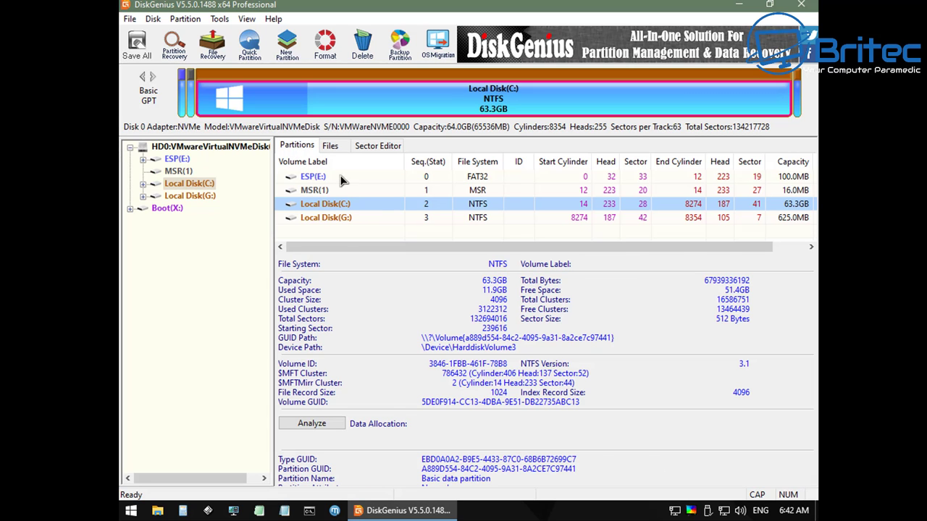
pyautogui.click(365, 147)
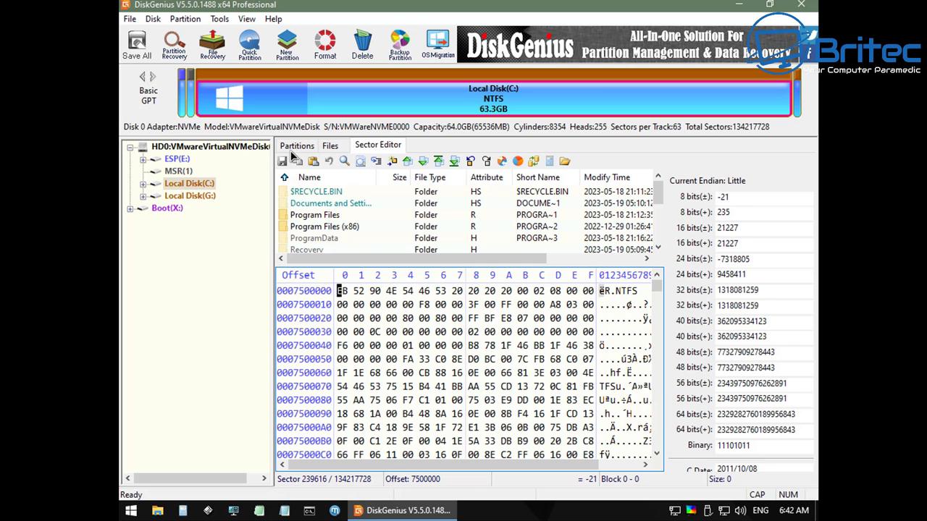
pyautogui.click(294, 152)
# Verify the C: partition's cylinder range 14 to 8274 for bad sectors with a 3000 ms timeout, and close the verification window
pyautogui.click(184, 185)
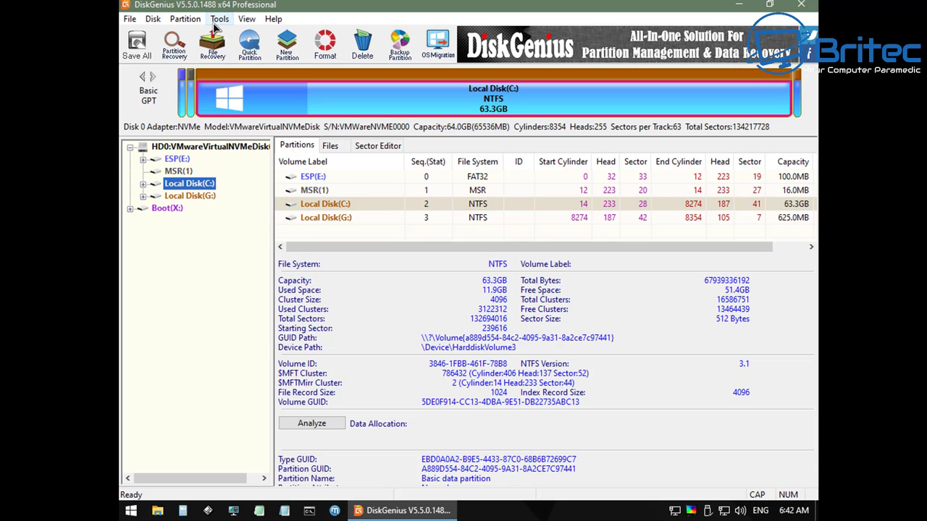
pyautogui.click(153, 19)
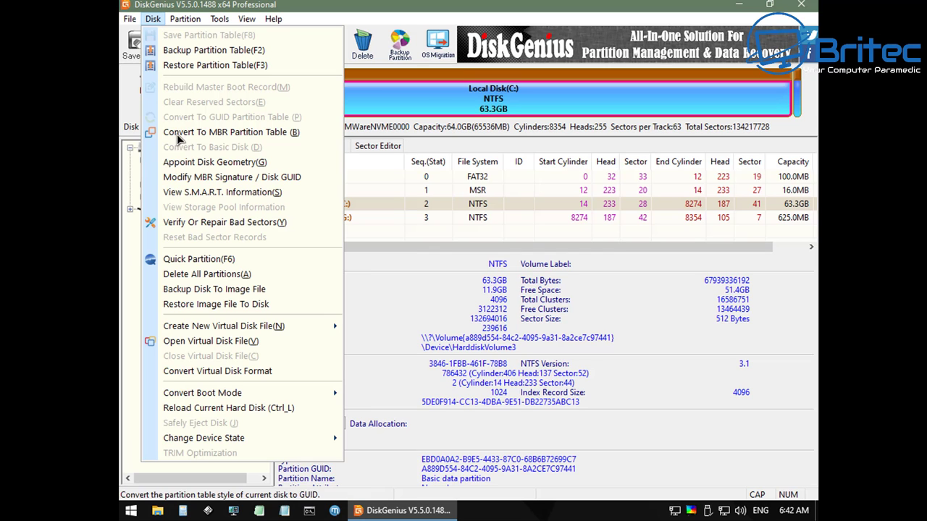
pyautogui.click(194, 192)
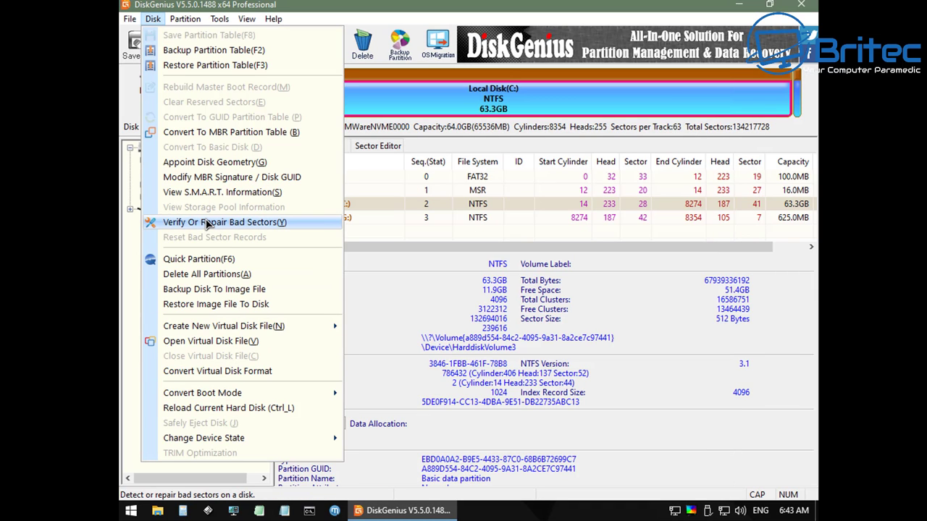
pyautogui.click(207, 224)
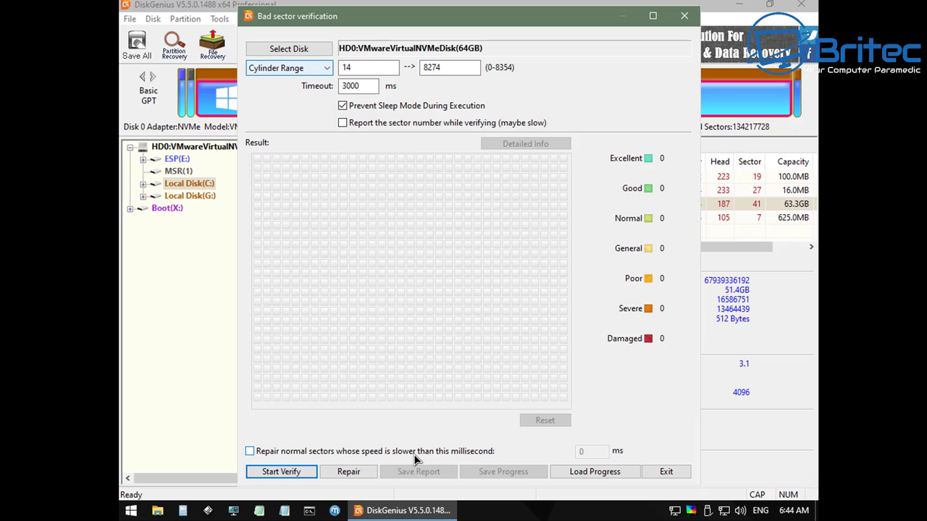
pyautogui.click(275, 472)
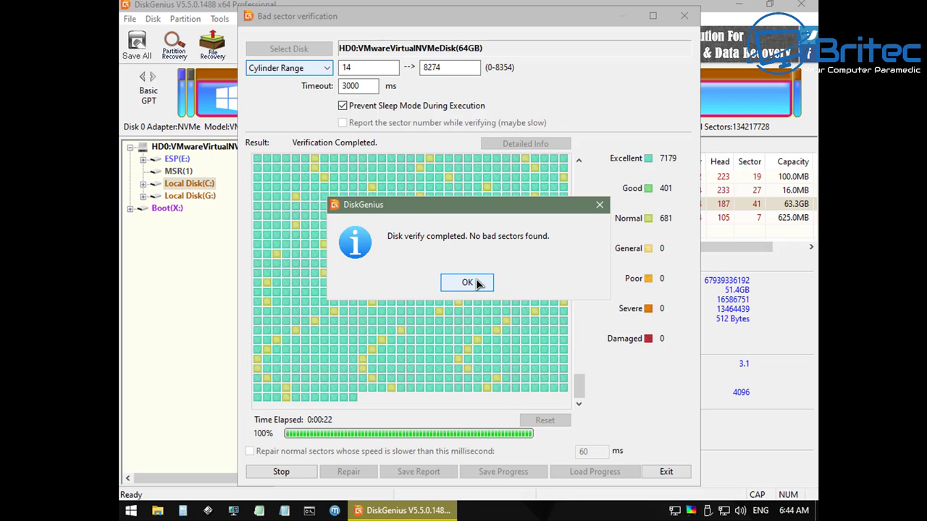
pyautogui.click(467, 282)
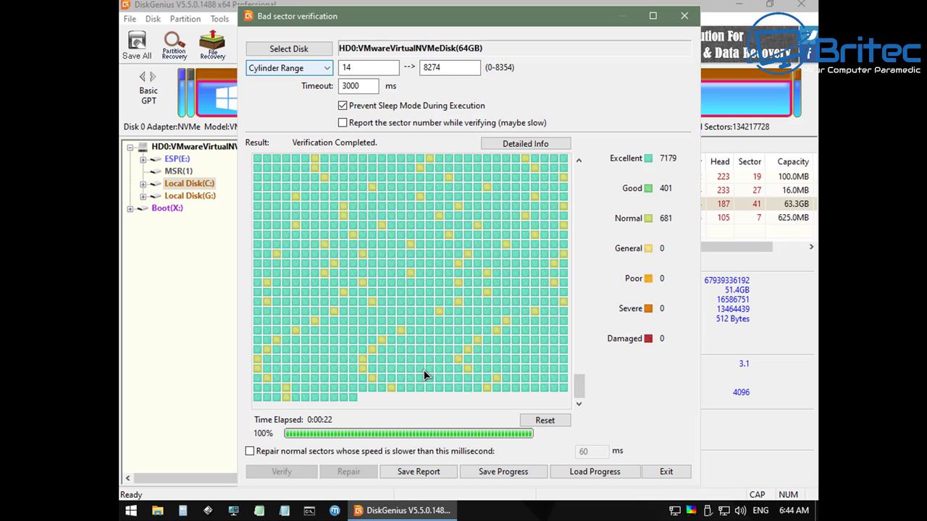
pyautogui.click(685, 16)
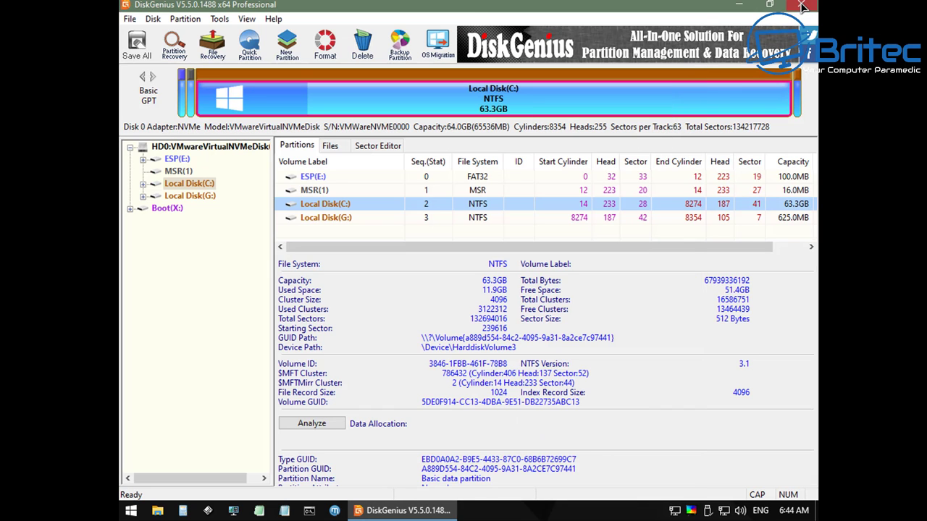
# Shut down the WinPE environment
pyautogui.click(131, 512)
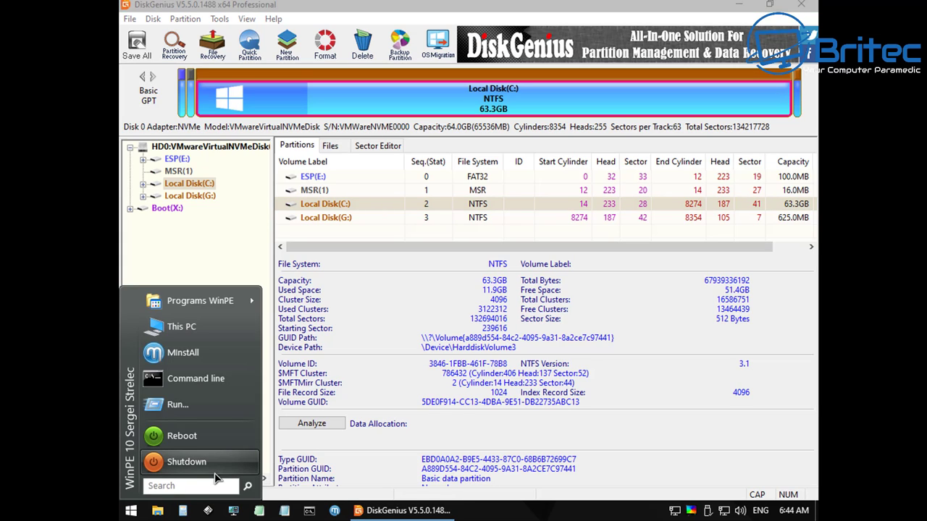
pyautogui.click(214, 467)
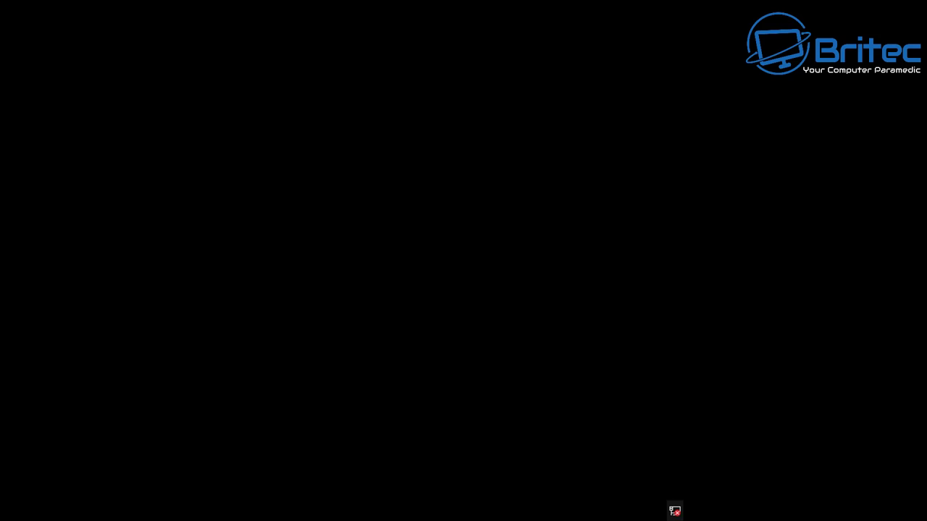